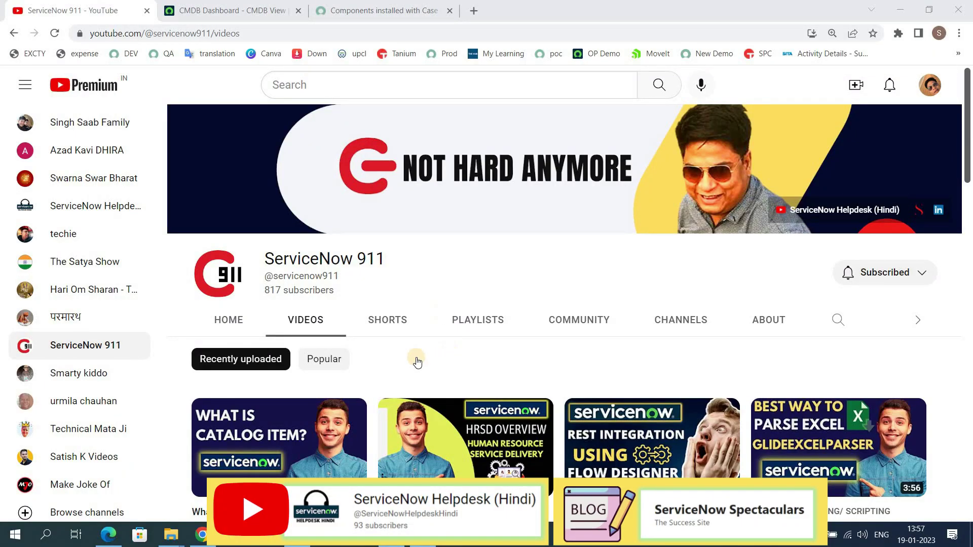
- Leave the ServiceNow 911 YouTube videos and bring up HRSD -Tokyo.pdf at page 20
scroll(417, 361, down, 2)
mouse_move(442, 393)
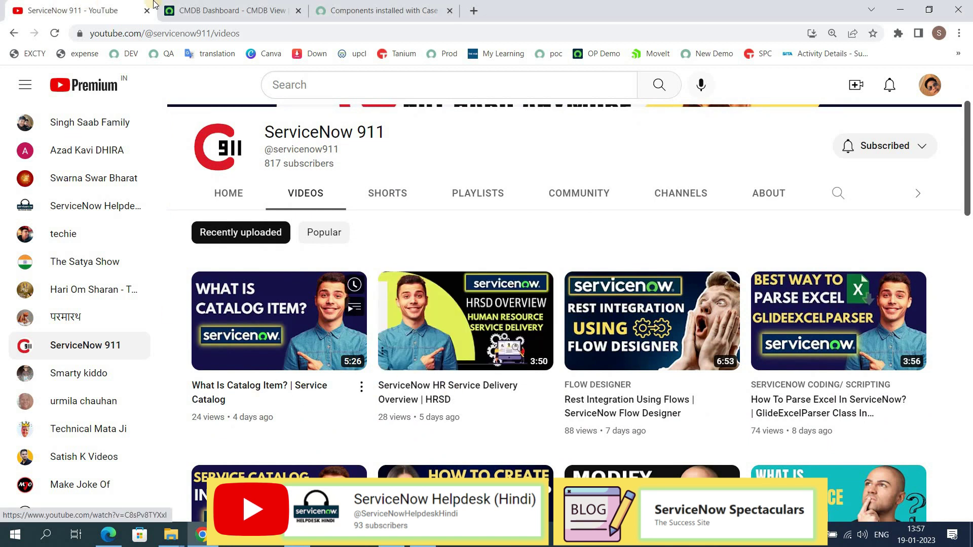
click(232, 9)
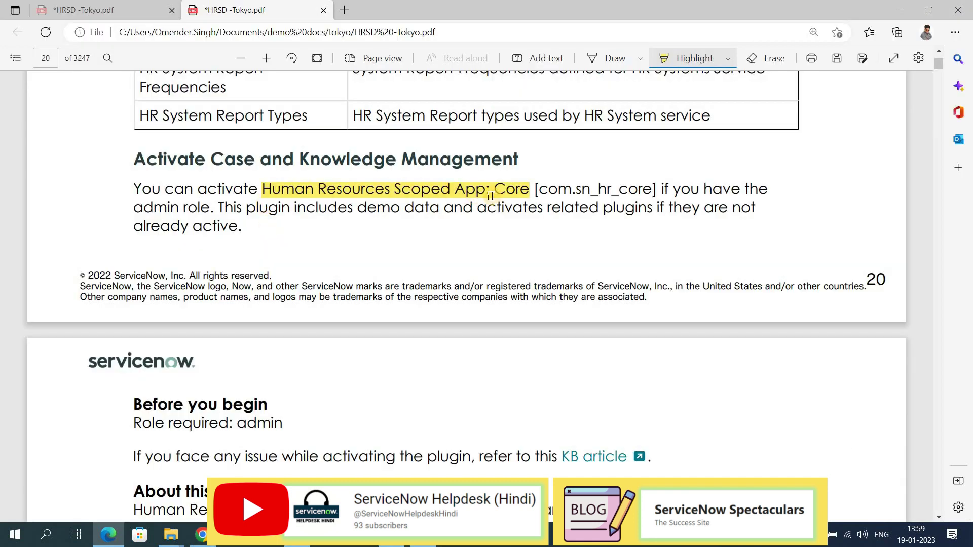
- Scroll the PDF to page 21's Human Resources Scoped App: Core plugins table and procedure
scroll(329, 289, down, 7)
scroll(309, 293, down, 7)
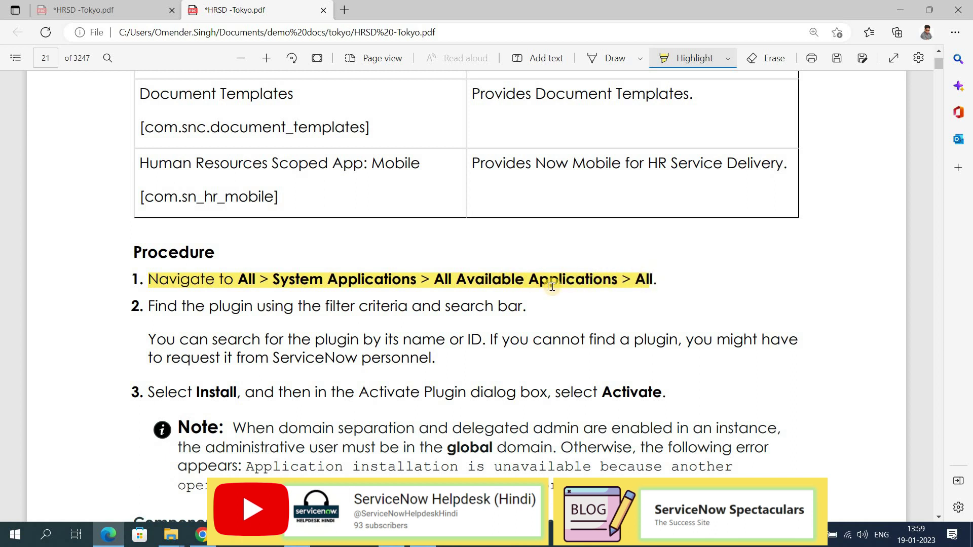
scroll(332, 341, up, 6)
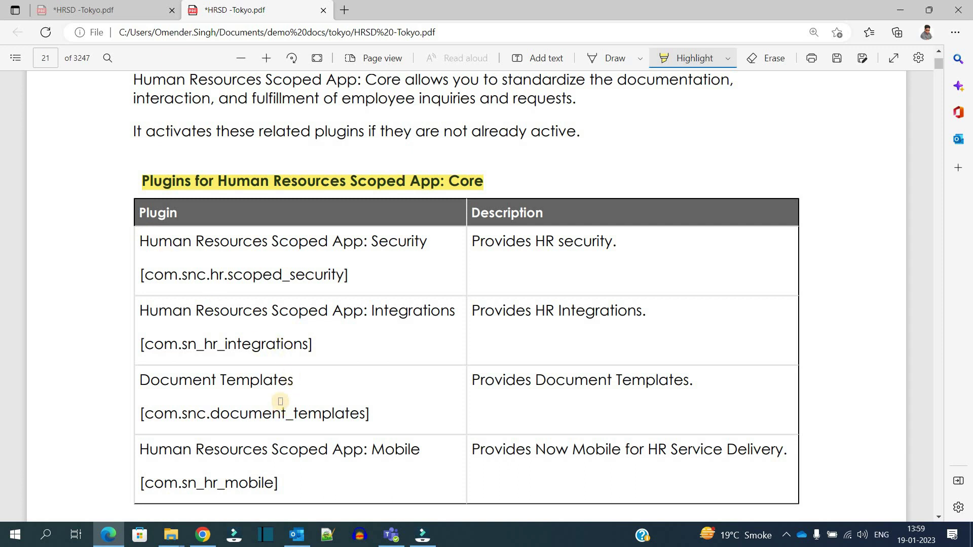
scroll(278, 324, down, 3)
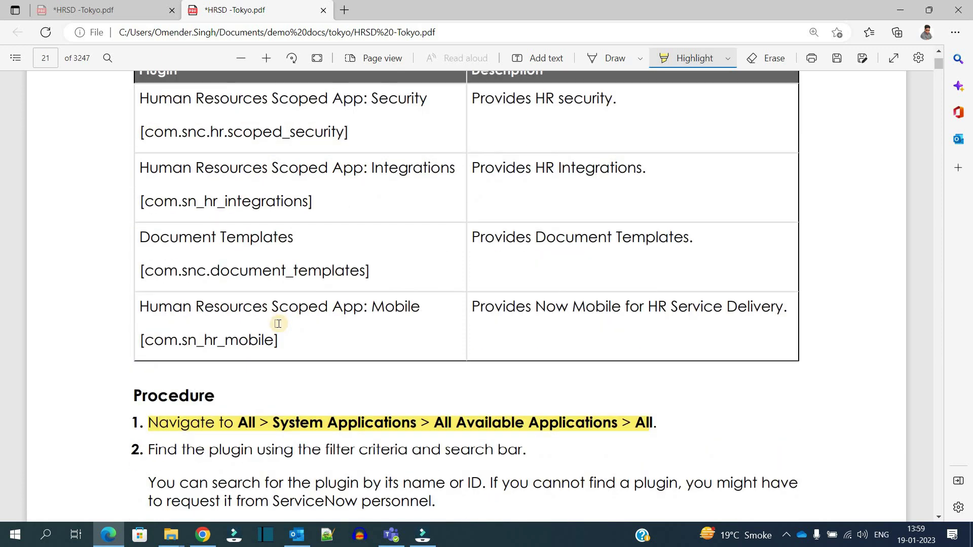
- Open the 'Components installed with Case and Knowledge Management' doc and review its Roles installed table
click(902, 9)
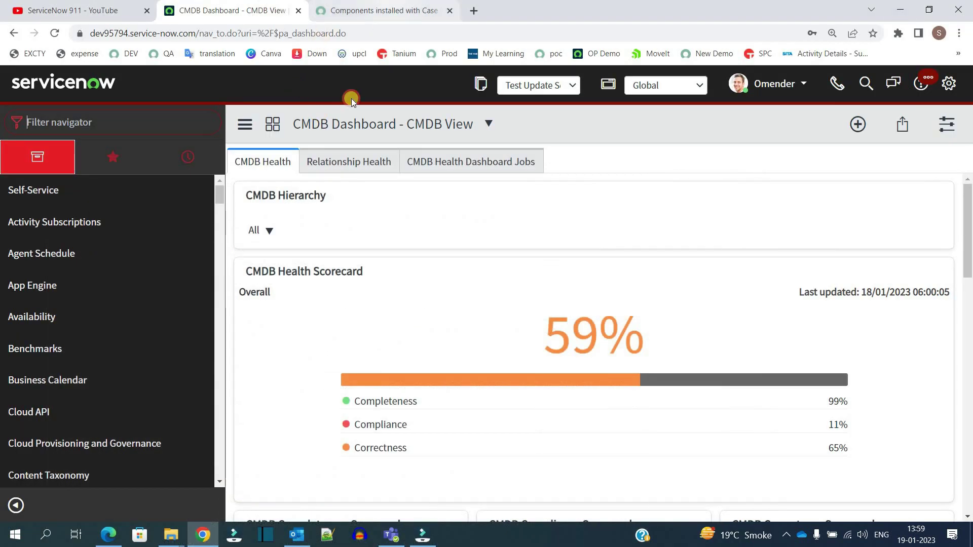
click(385, 11)
scroll(290, 299, up, 5)
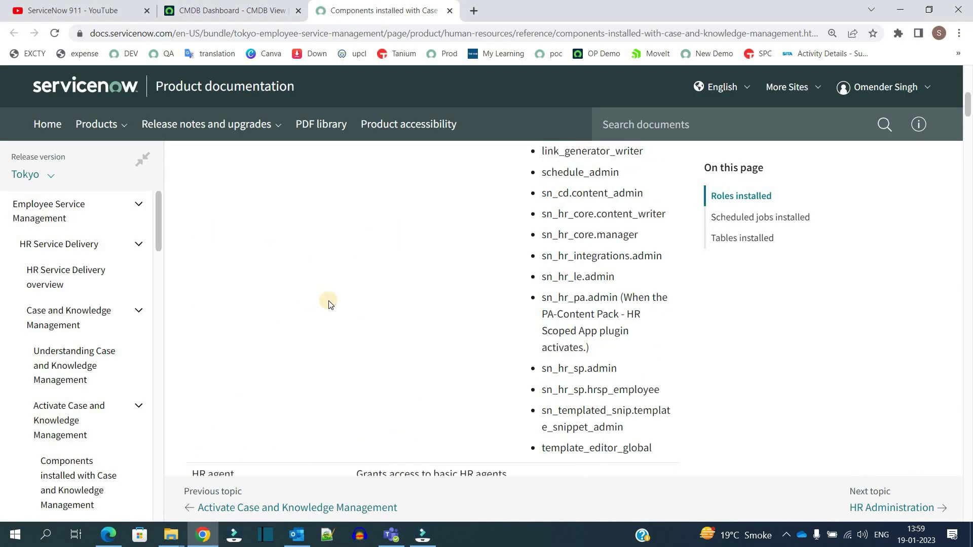
scroll(330, 307, up, 1)
scroll(326, 306, up, 2)
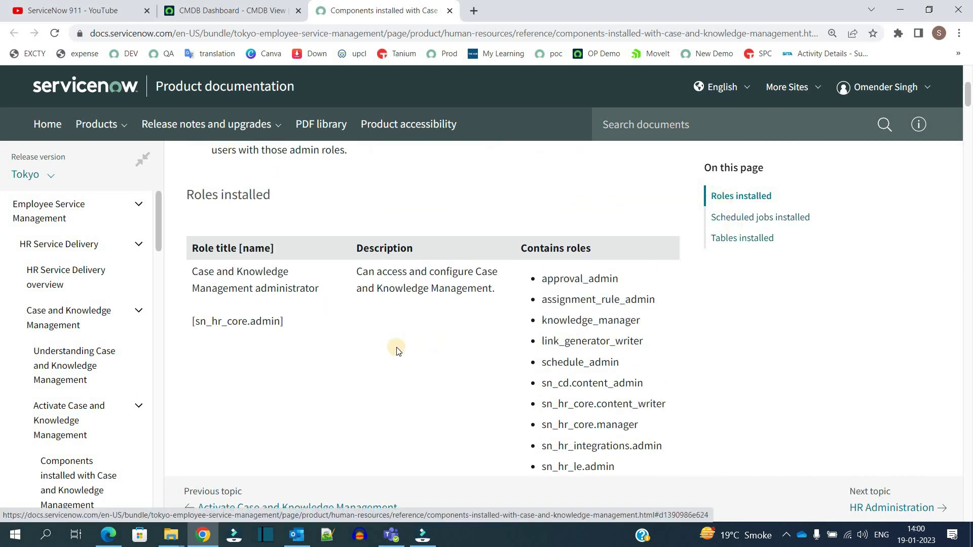
scroll(378, 310, down, 20)
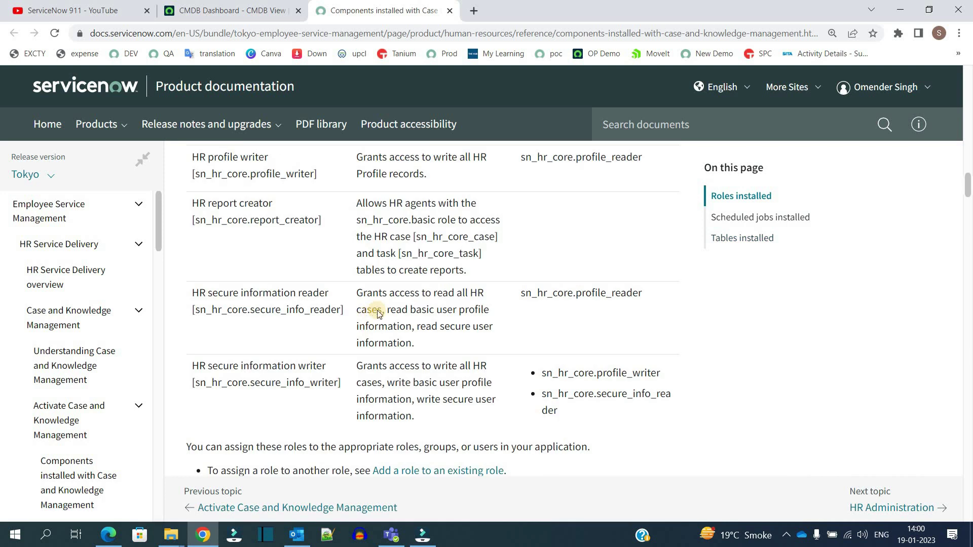
- Return to ServiceNow and collapse the six 'hr' groups, HR Case Management through Performance Analytics
scroll(378, 311, down, 5)
scroll(378, 311, down, 5)
key(ctrl+shift+Tab)
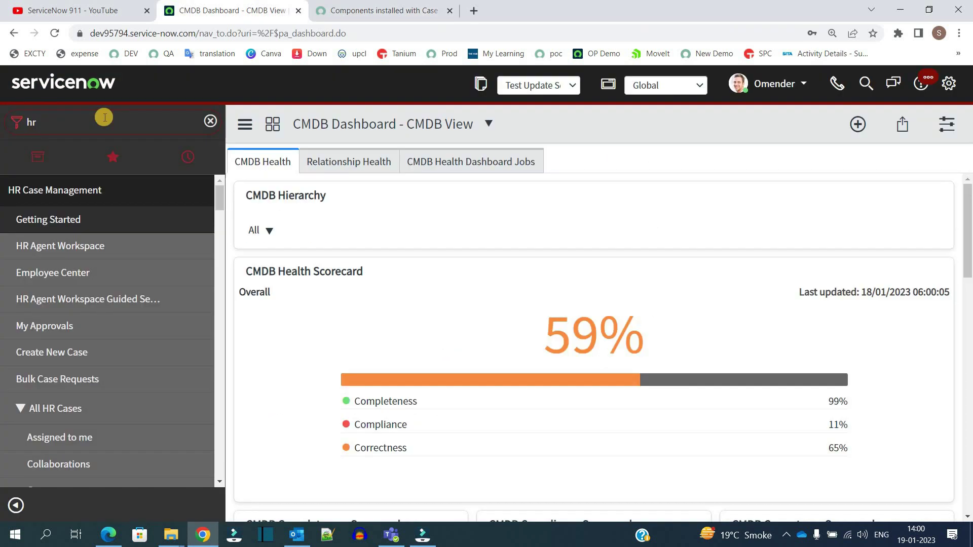
click(105, 190)
click(97, 213)
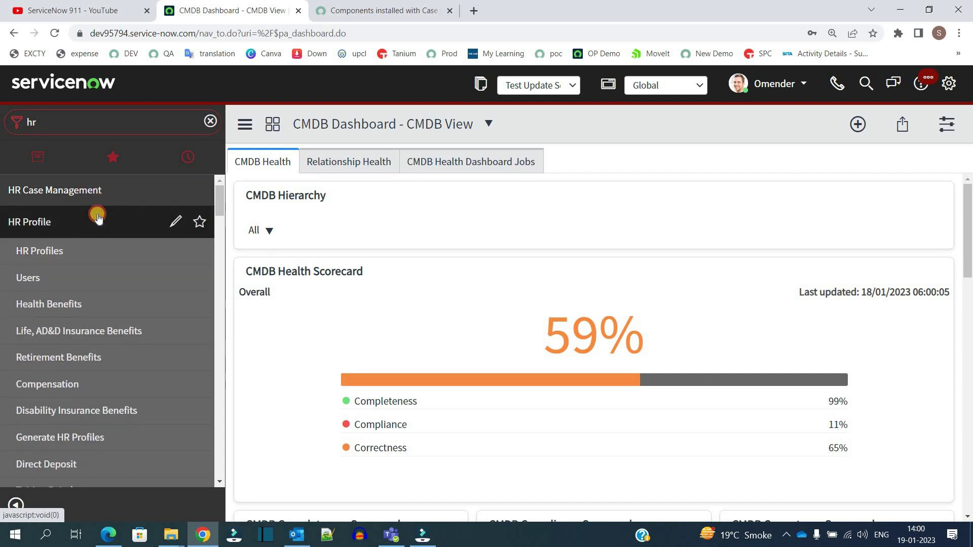
click(84, 264)
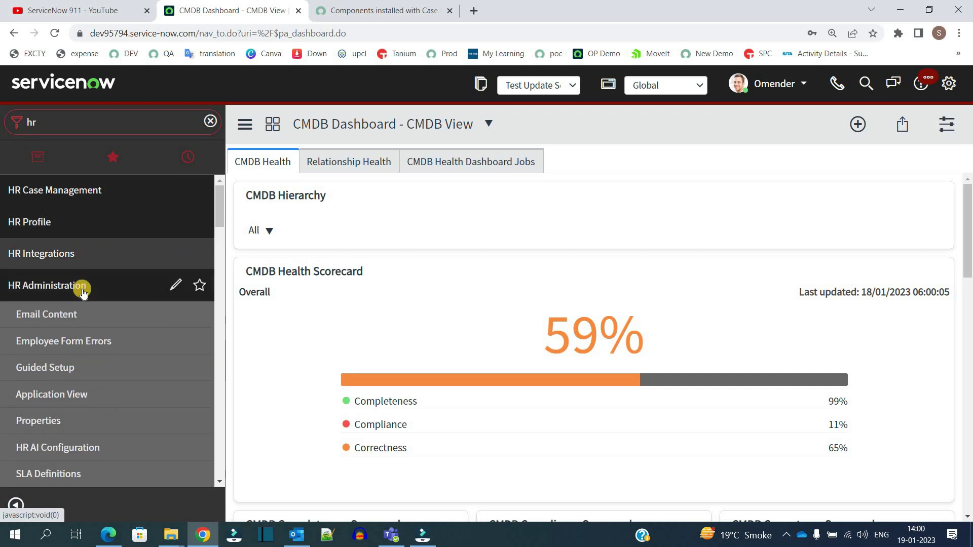
click(82, 288)
click(85, 316)
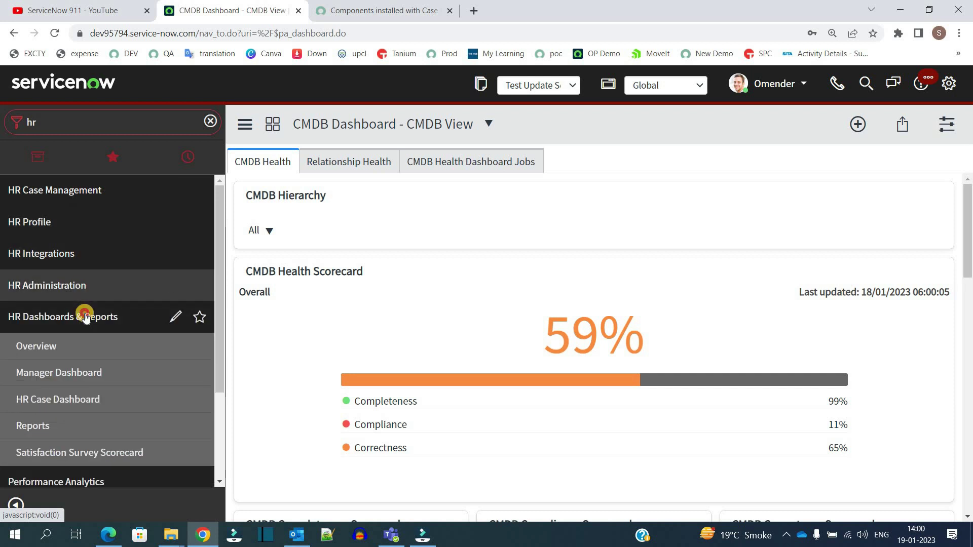
click(76, 348)
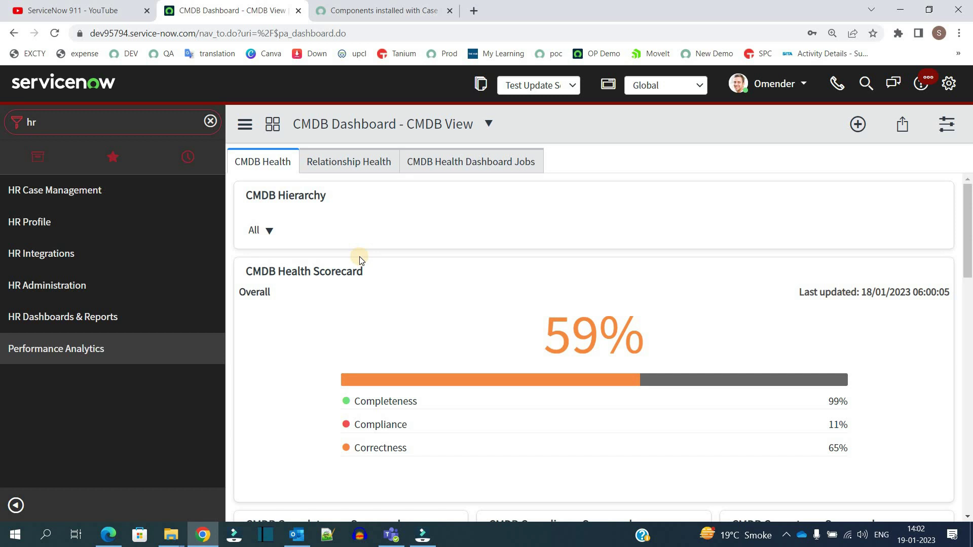
- Filter the navigator with 'coe' and open COE Configuration in its own tab
click(143, 121)
text(coe)
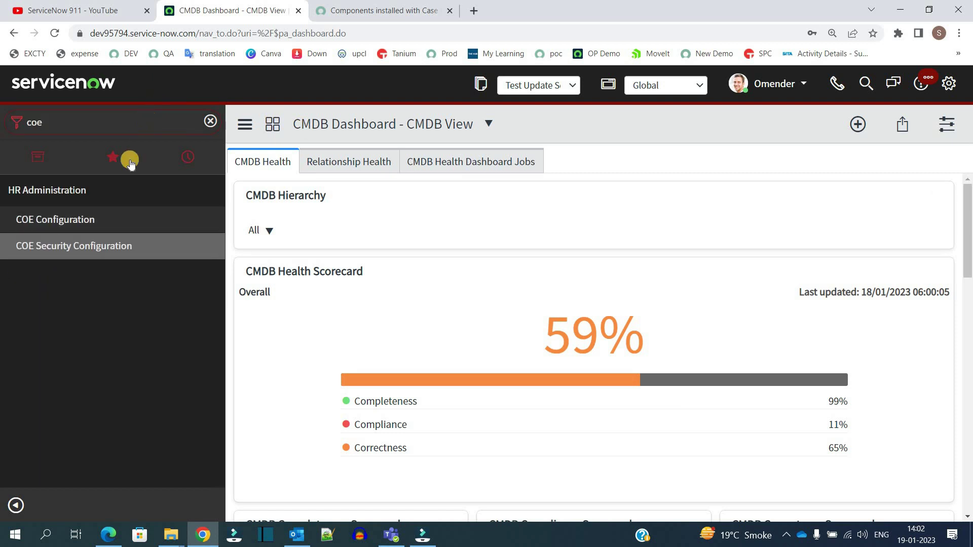
middle_click(55, 218)
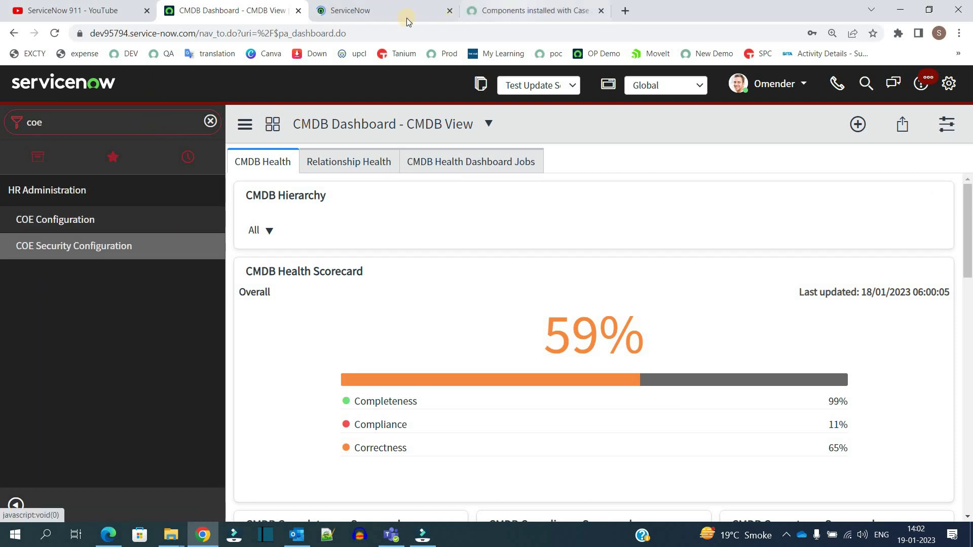
click(355, 10)
- Review the COE case types, marking the Benefits, Compensation and Corporate labels
drag(117, 394, 250, 446)
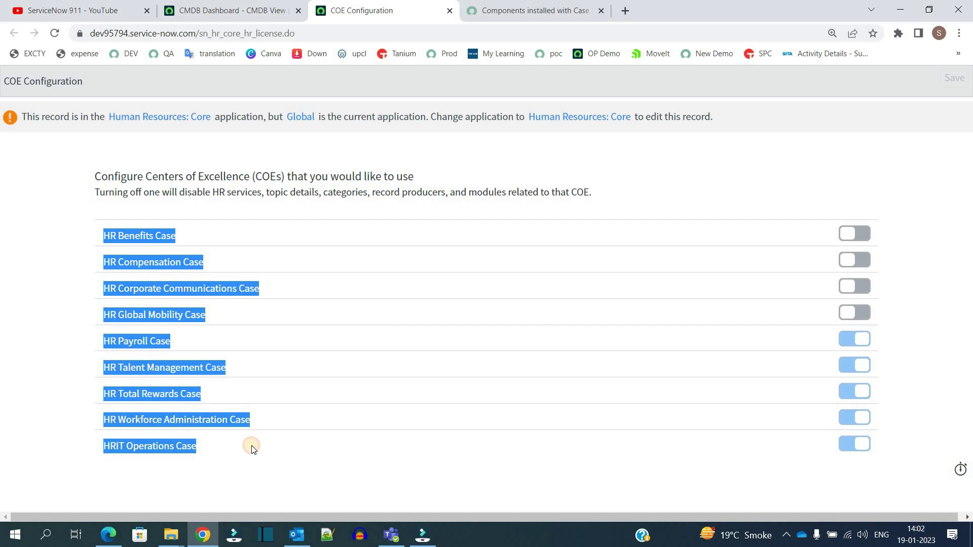
click(243, 455)
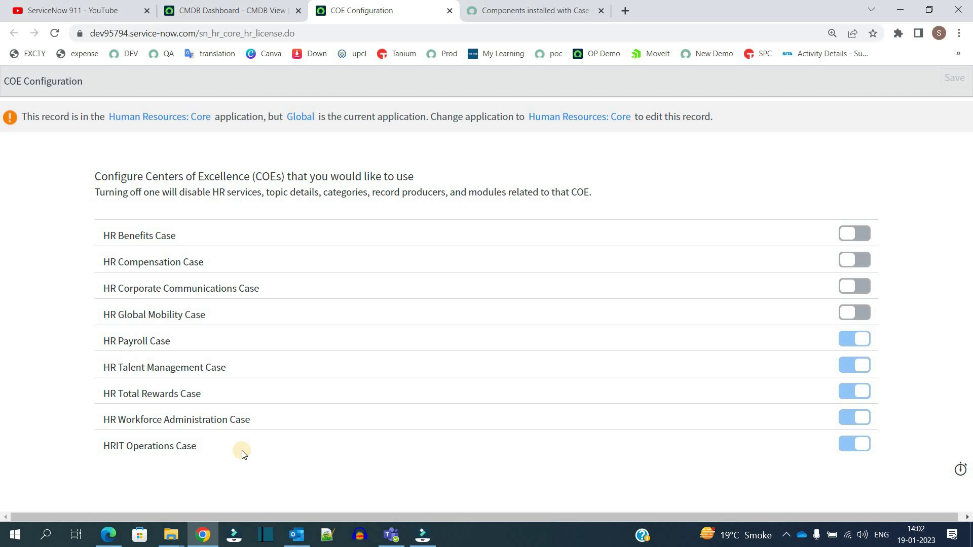
triple_click(172, 238)
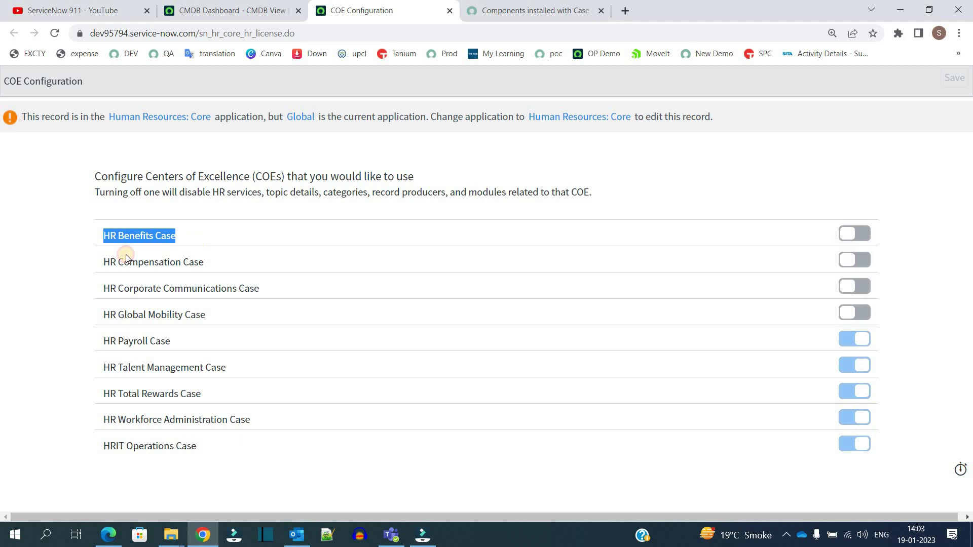
triple_click(109, 262)
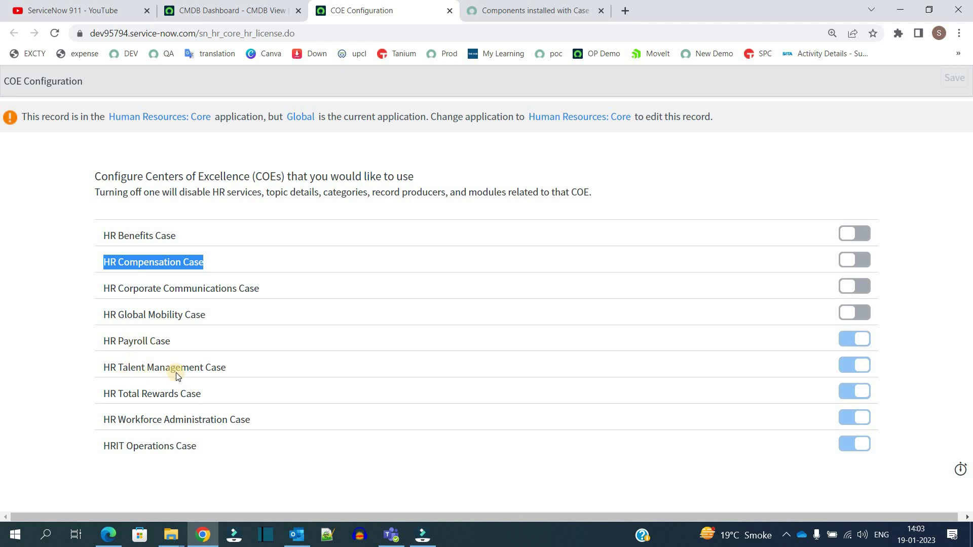
click(129, 239)
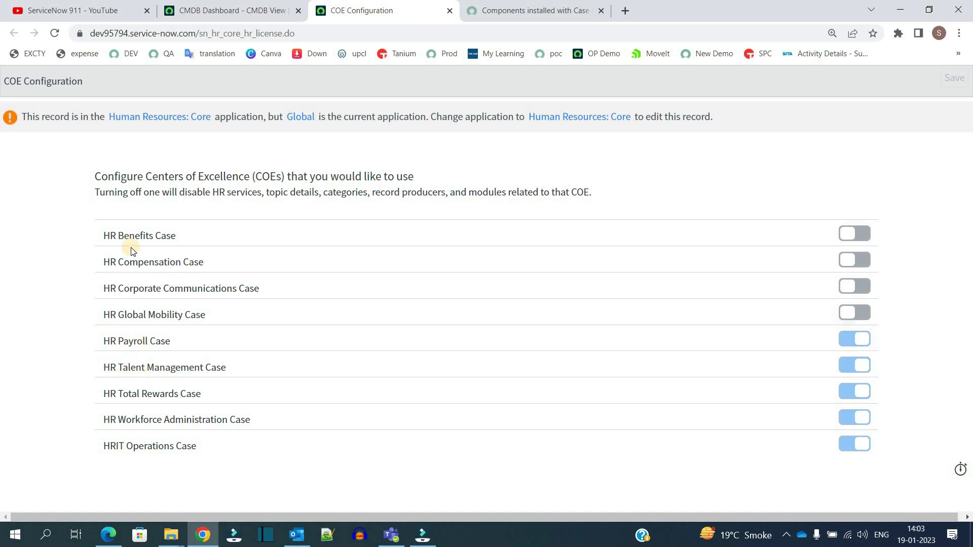
double_click(140, 261)
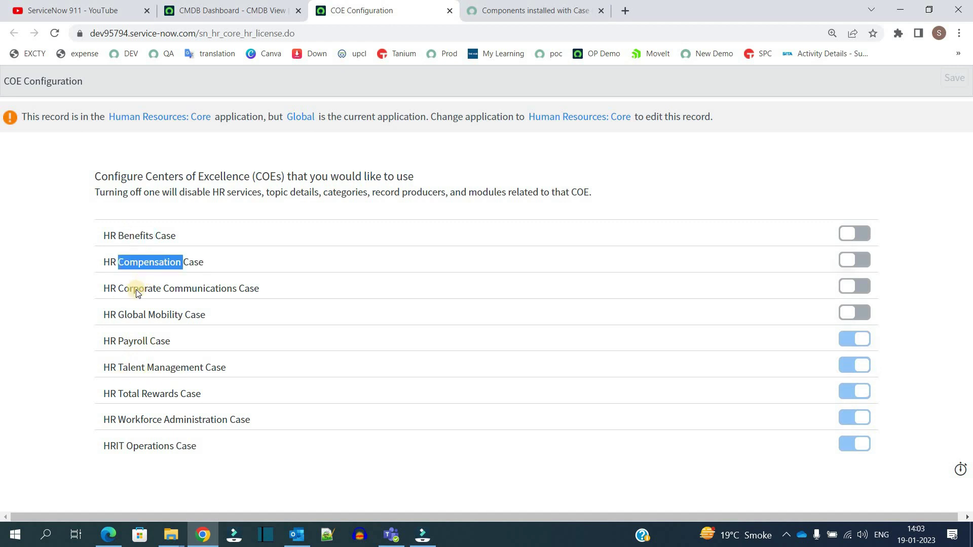
double_click(136, 290)
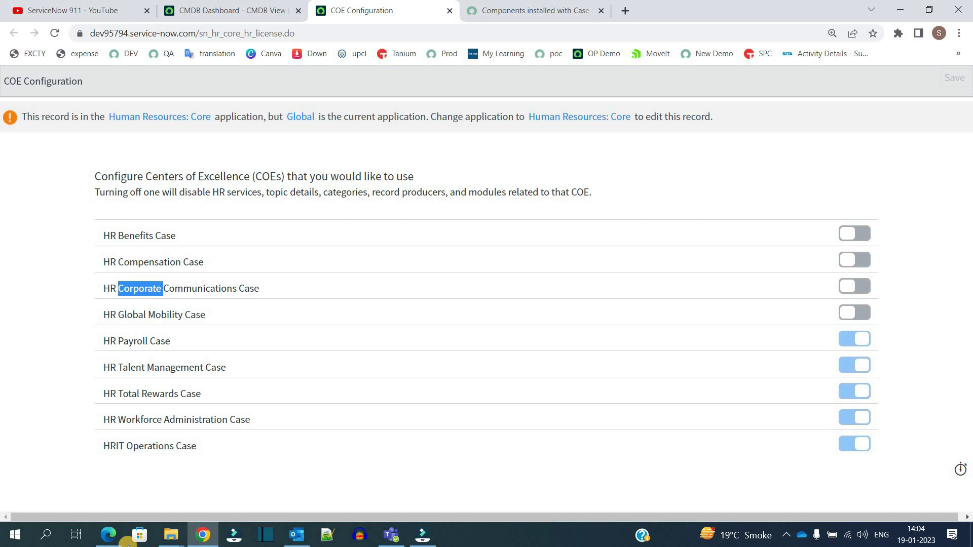
- Return to the HRSD PDF and scroll to page 37's HR Case table COE diagram
click(107, 535)
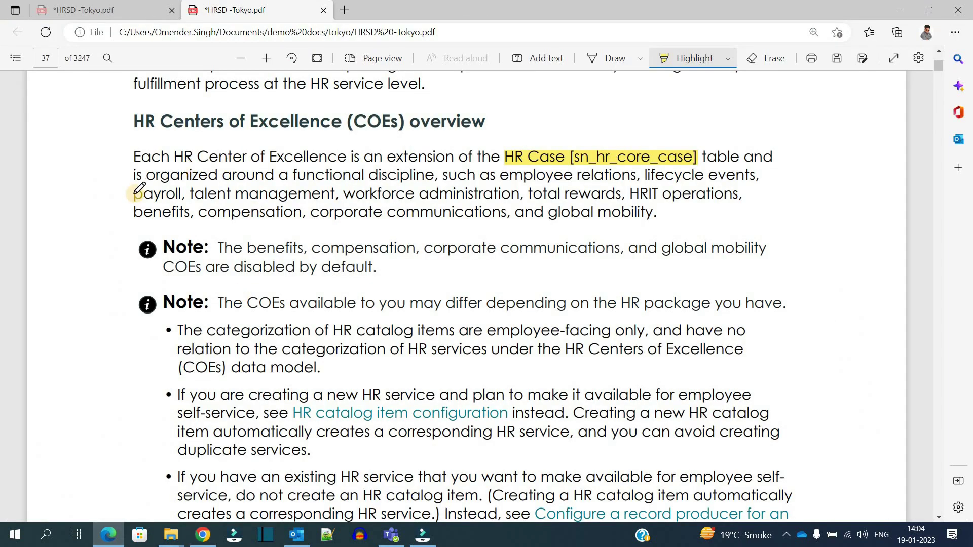
key(e)
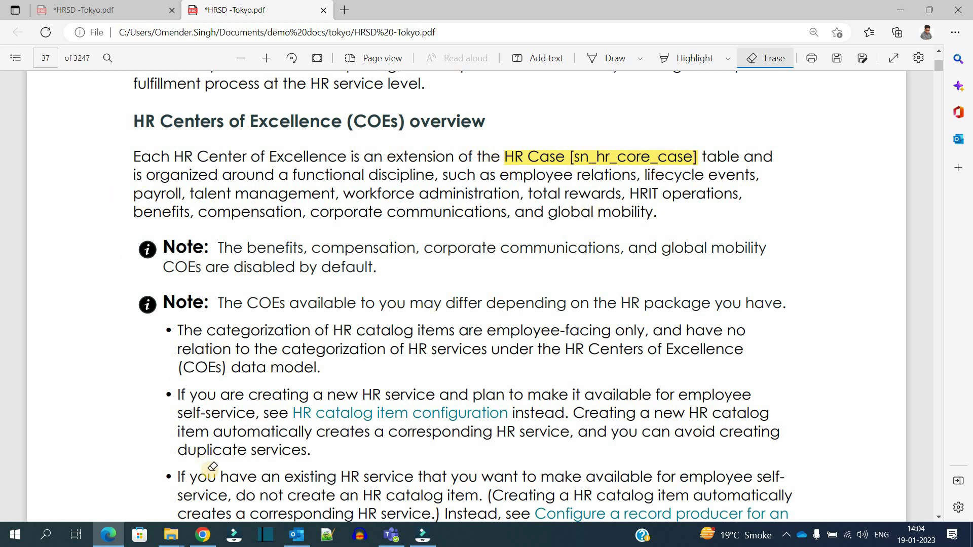
key(alt+Tab)
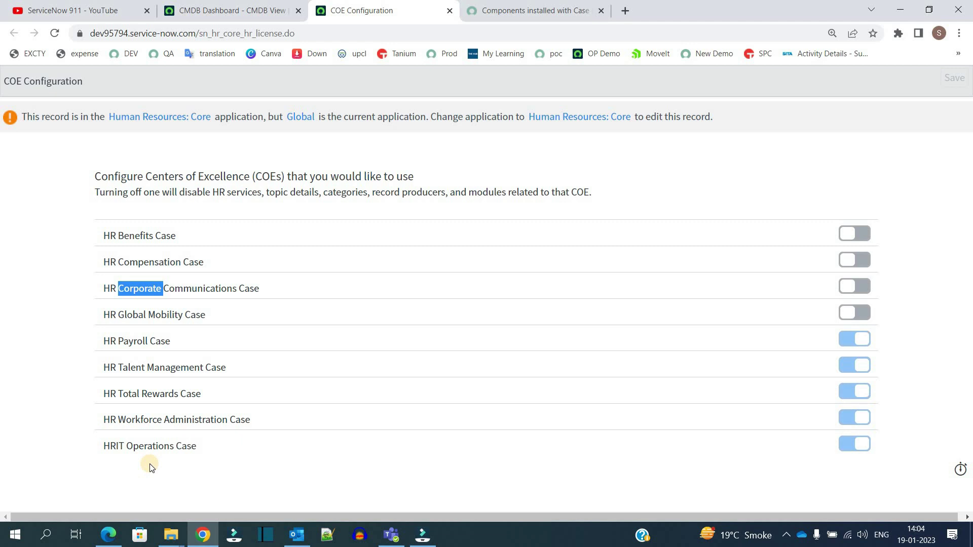
key(alt+Tab)
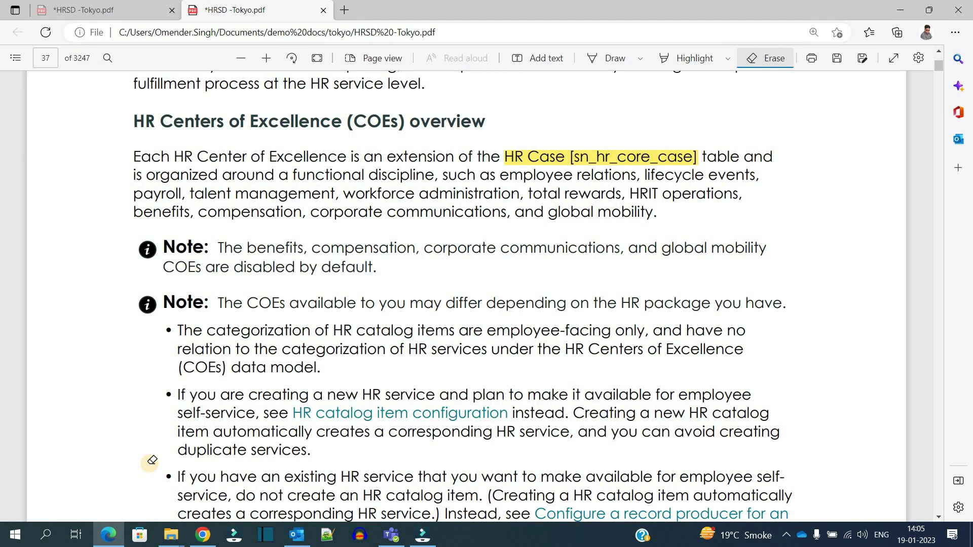
click(694, 58)
scroll(405, 203, down, 8)
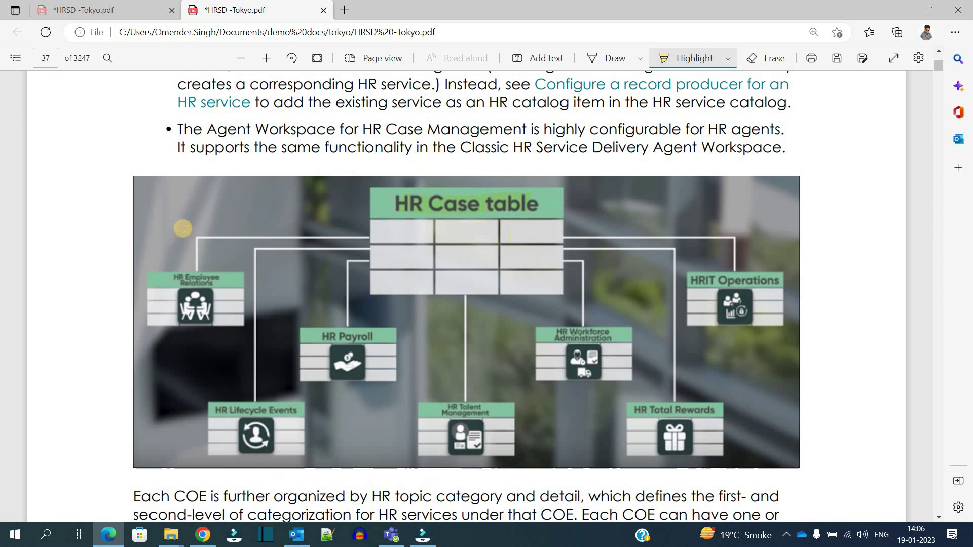
- Scroll to page 38's COE hierarchy, highlight the Payroll box, then return to COE Configuration
scroll(181, 229, down, 10)
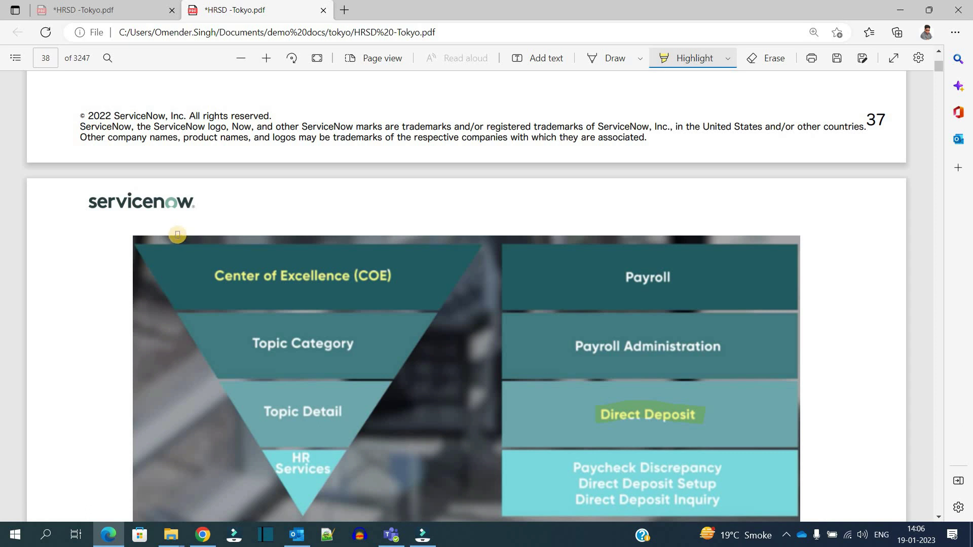
scroll(181, 230, down, 1)
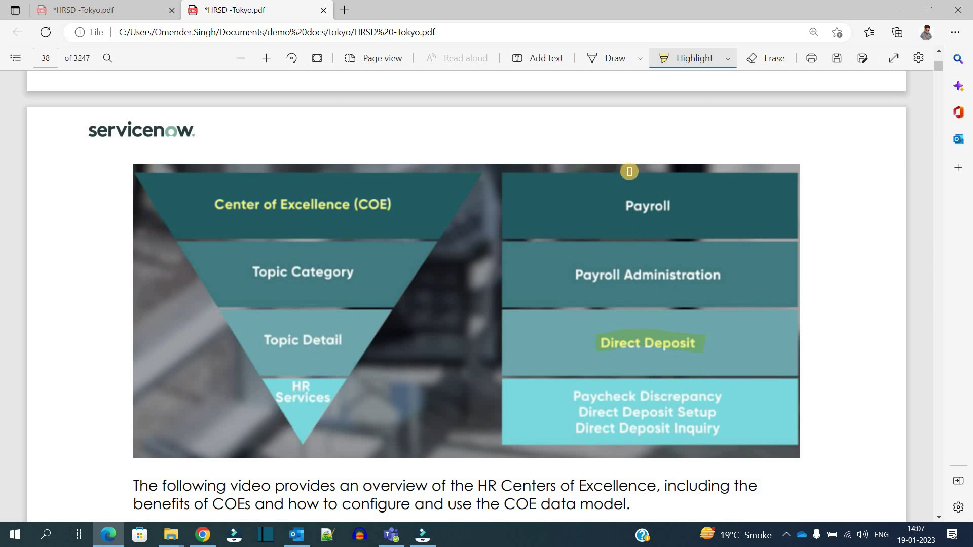
drag(623, 206, 694, 205)
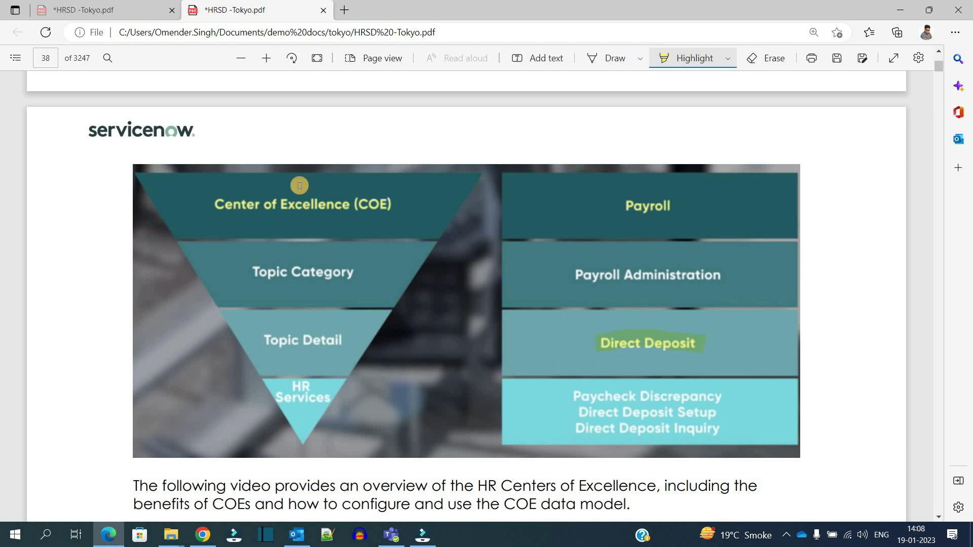
key(alt+Tab)
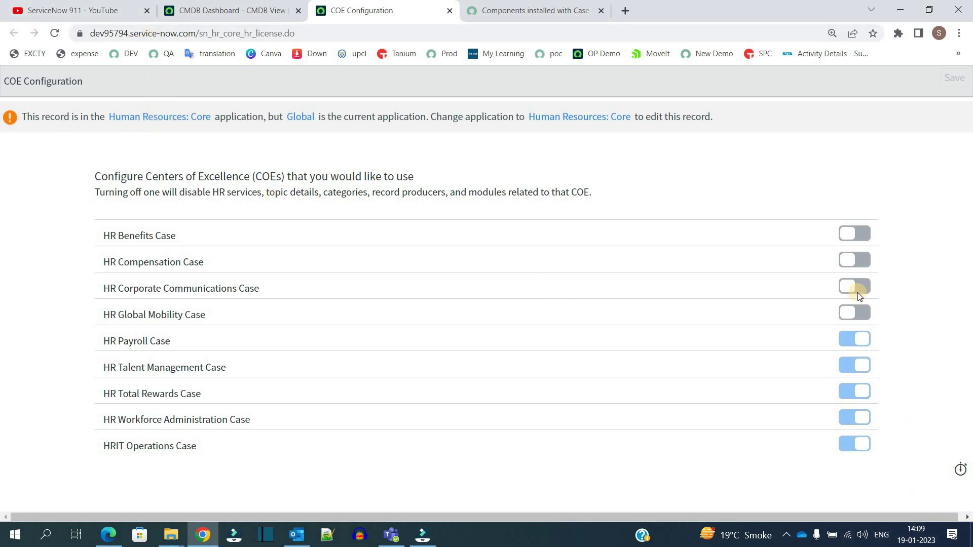
- Check the enabled COE toggles and read the note about disabling a COE
mouse_move(860, 312)
drag(99, 192, 617, 189)
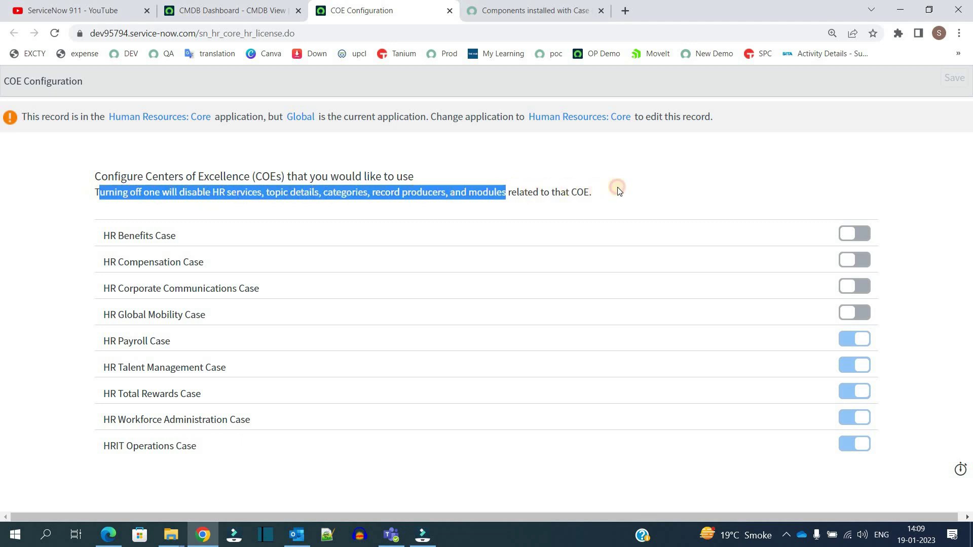
click(287, 171)
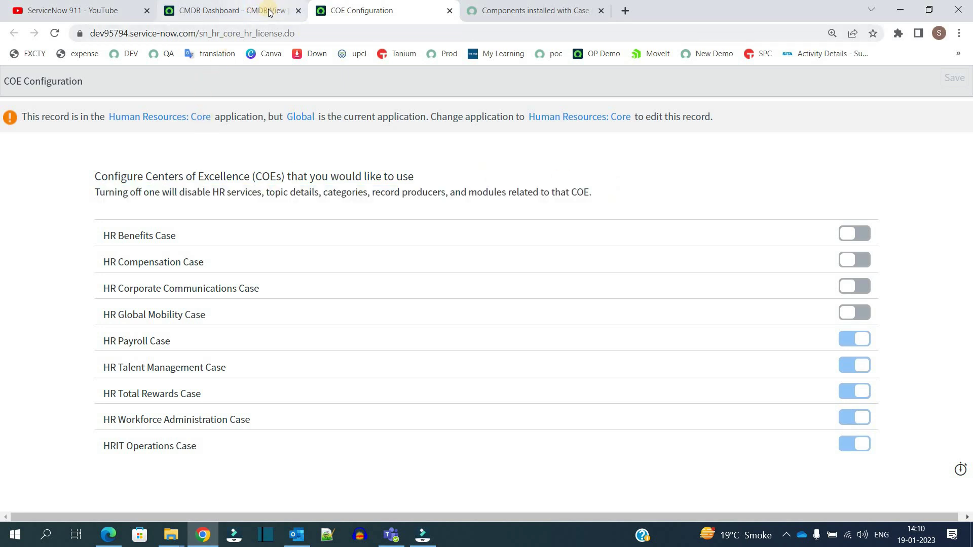
- Filter the navigator with 'hr' and open All HR Cases (sn_hr_core_case) in a new tab
click(213, 22)
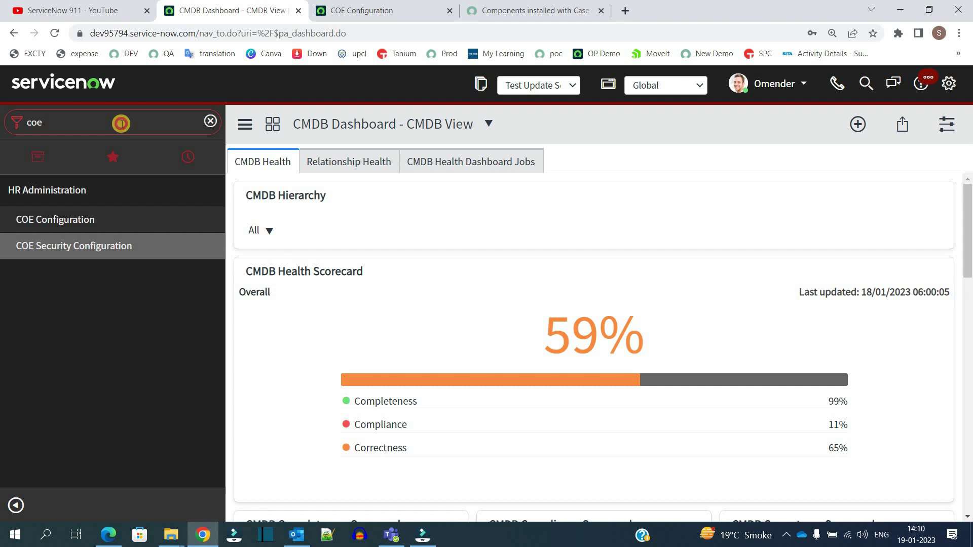
double_click(120, 122)
text(hr)
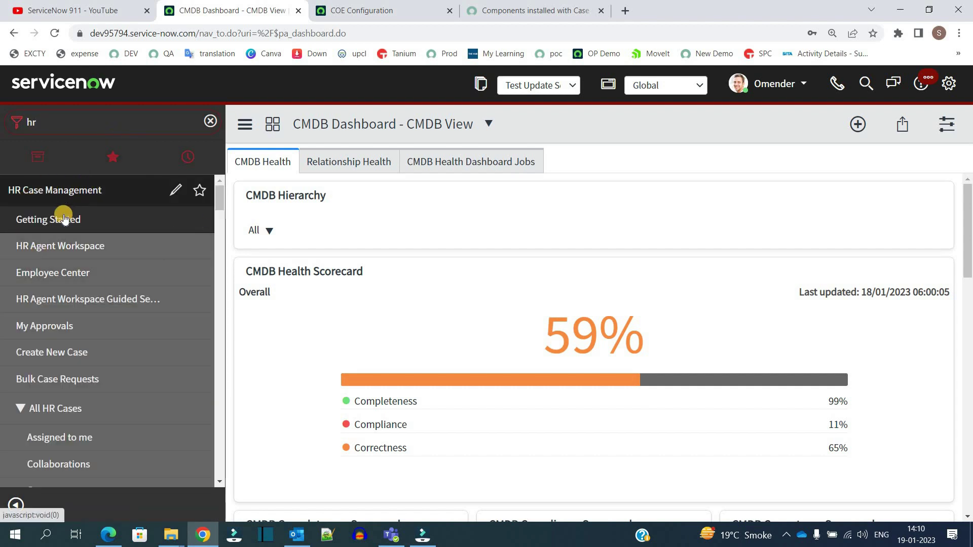
scroll(41, 334, down, 3)
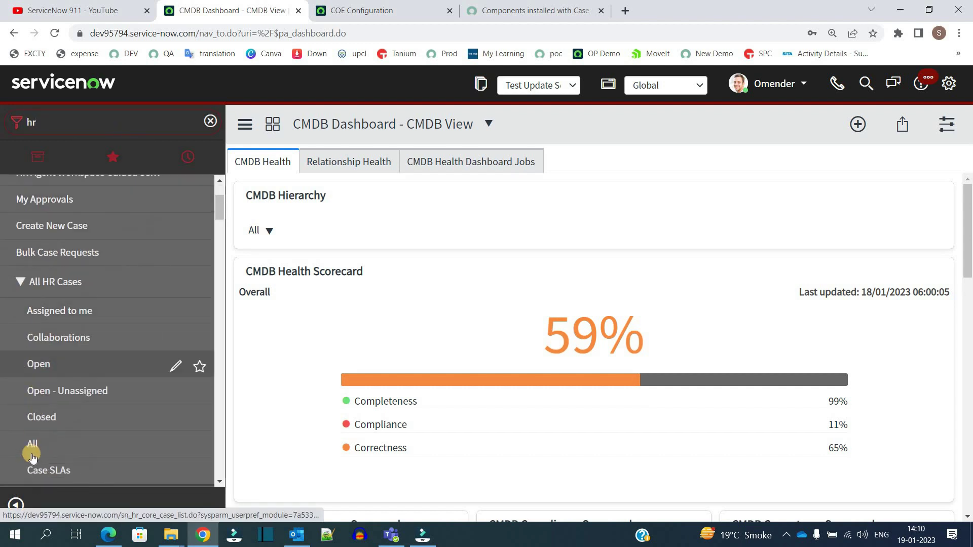
ctrl+click(87, 381)
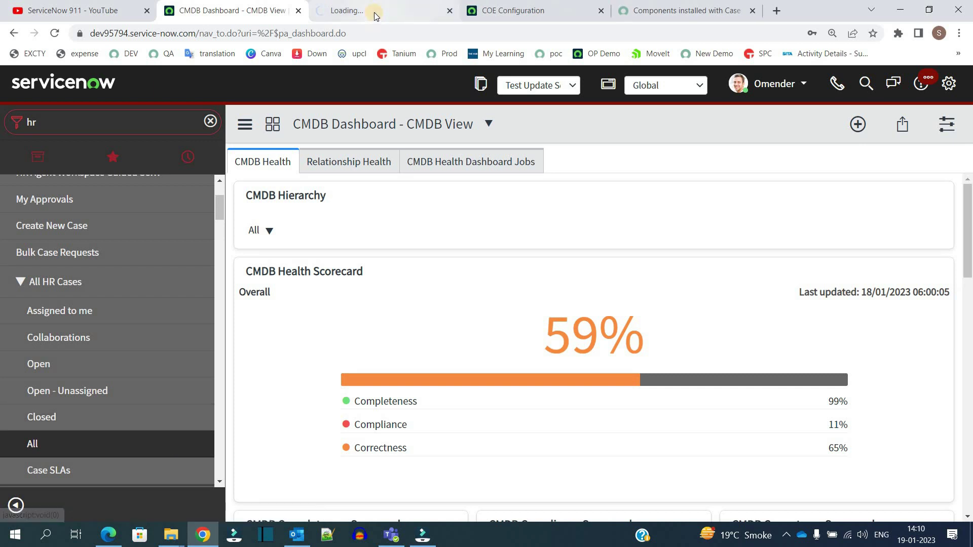
key(ctrl+Tab)
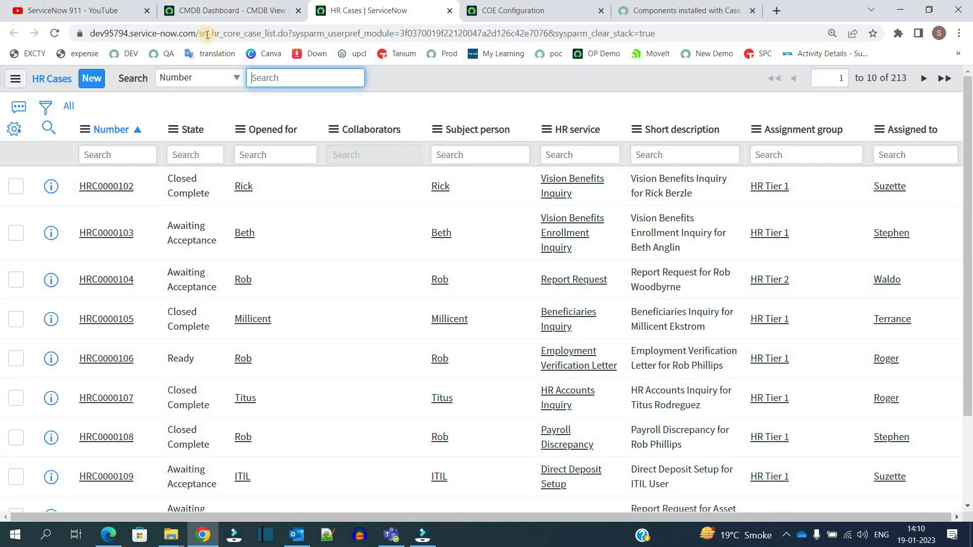
drag(202, 33, 260, 33)
right_click(405, 4)
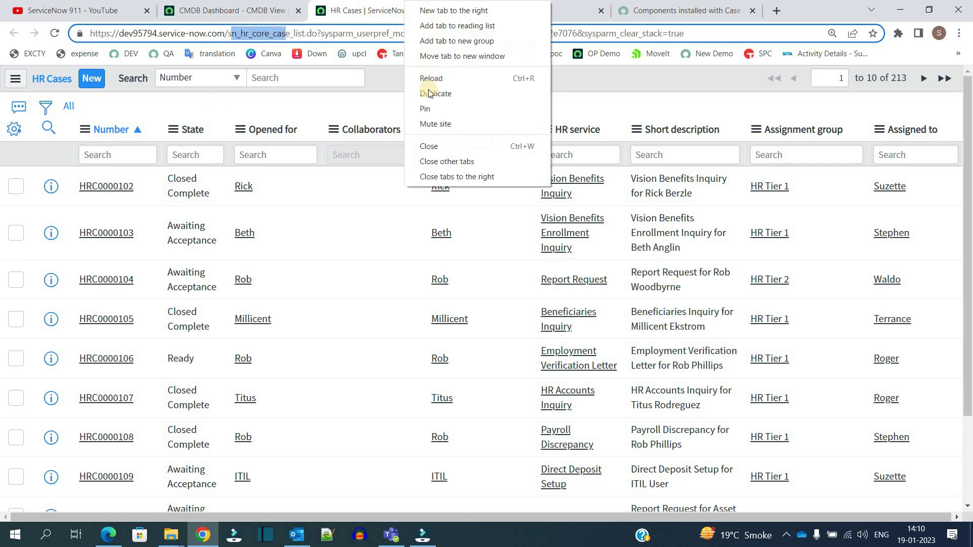
- Duplicate the HR Cases tab and open the HR Case table definition via Configure > Table
click(428, 94)
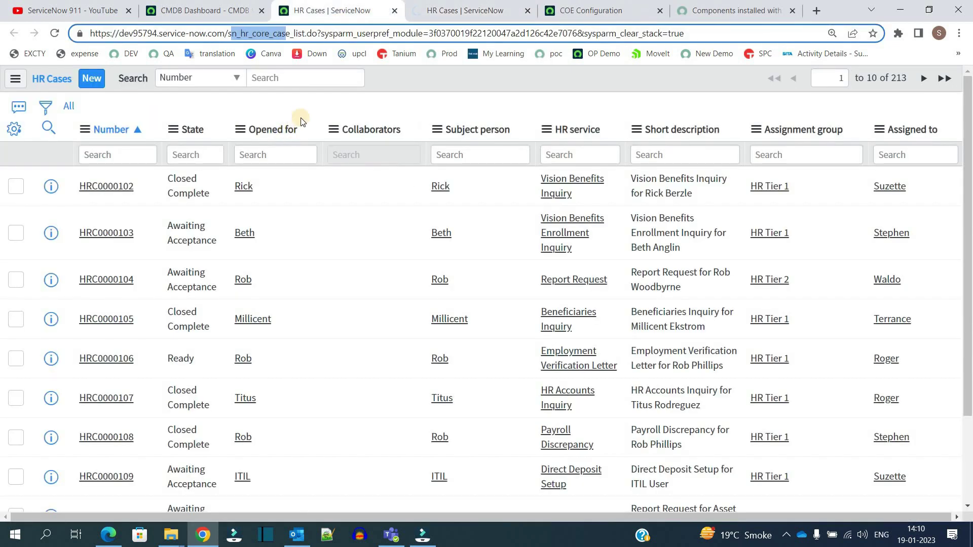
right_click(300, 118)
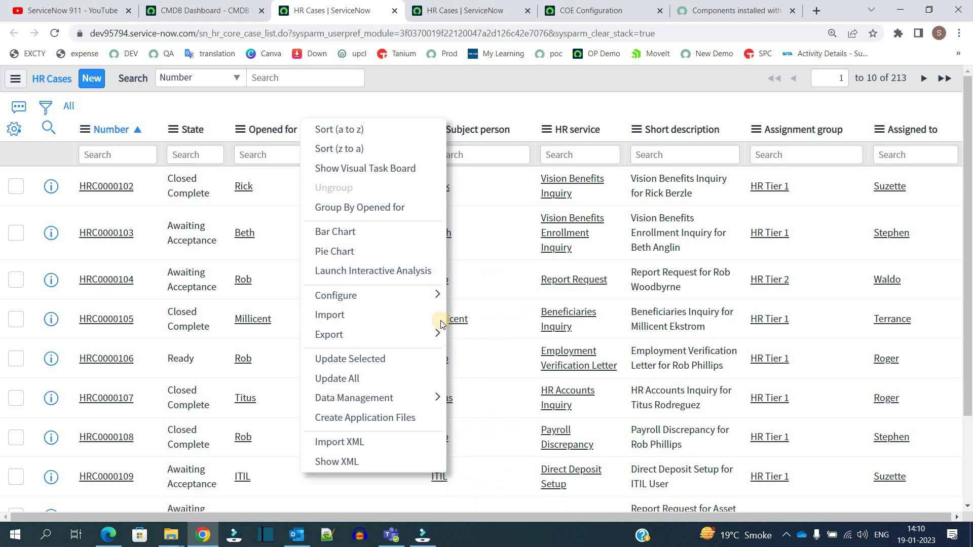
mouse_move(430, 296)
click(486, 379)
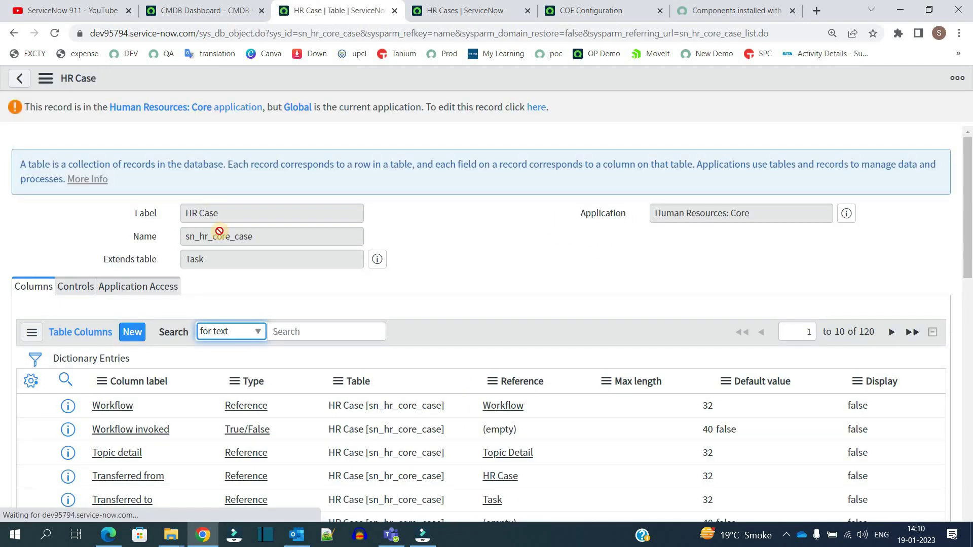
- Confirm the table name is sn_hr_core_case and it extends Task
double_click(218, 237)
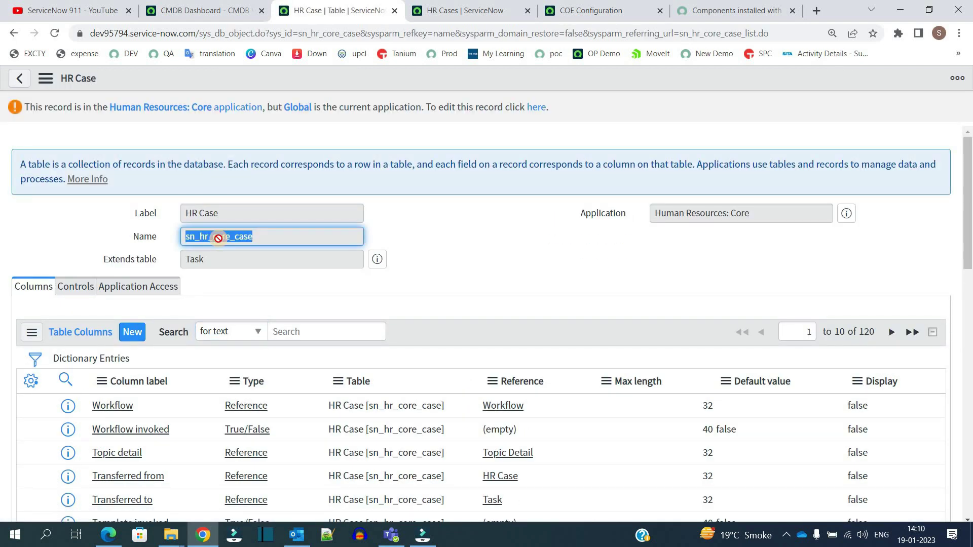
double_click(218, 236)
double_click(215, 260)
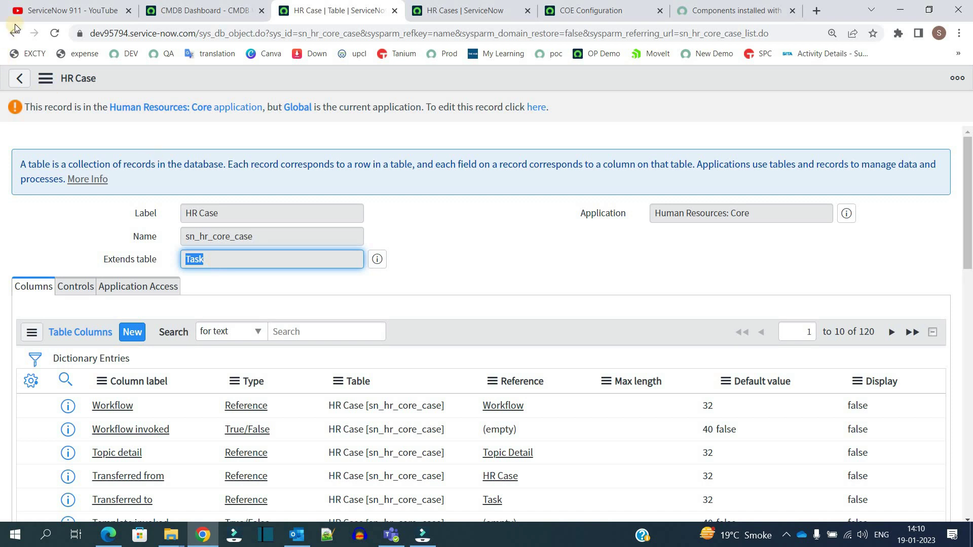
click(448, 6)
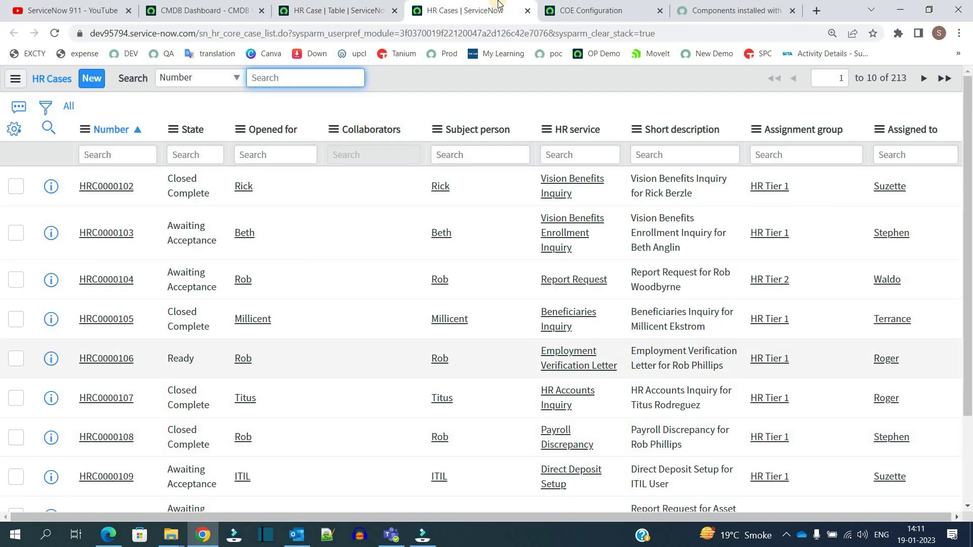
click(333, 12)
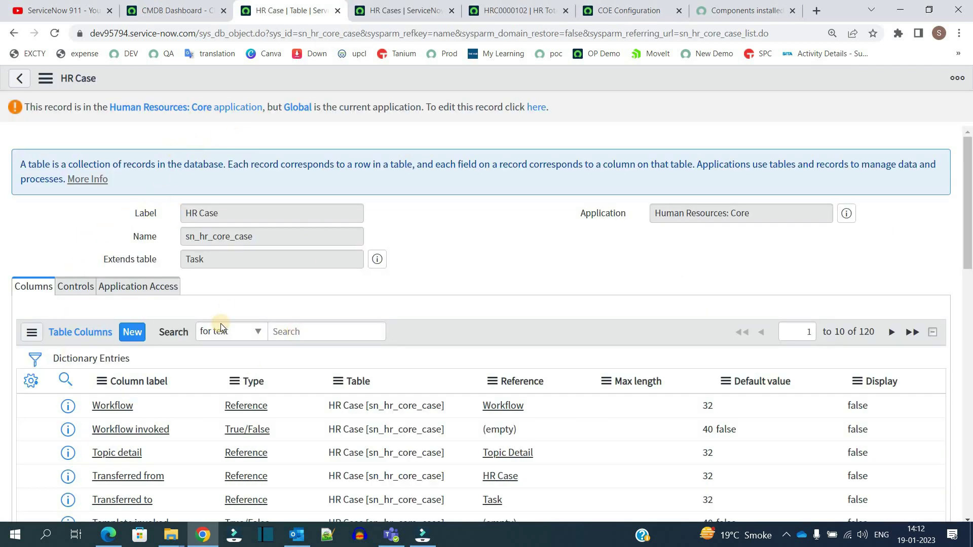
click(419, 222)
- Start a new HR case from the CMDB Dashboard tab
click(179, 12)
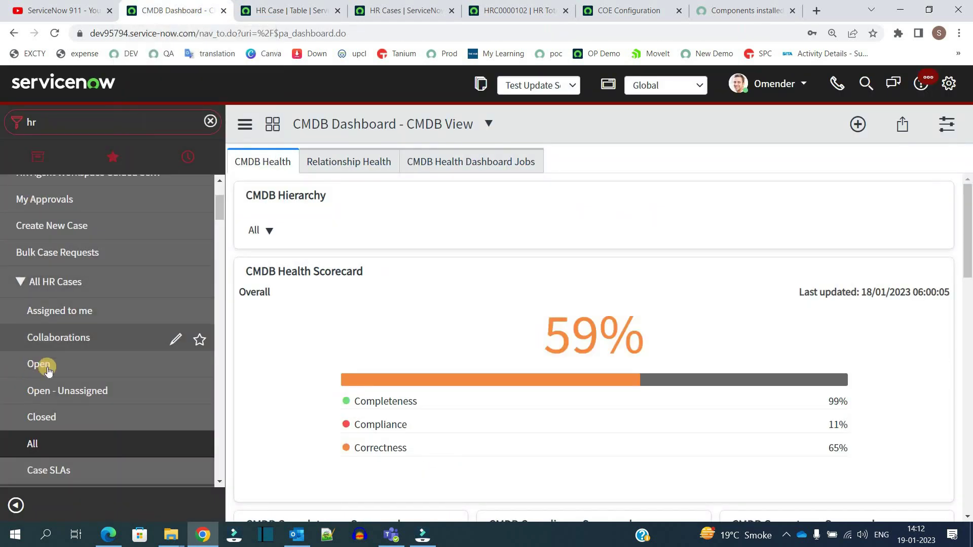
scroll(70, 315, up, 2)
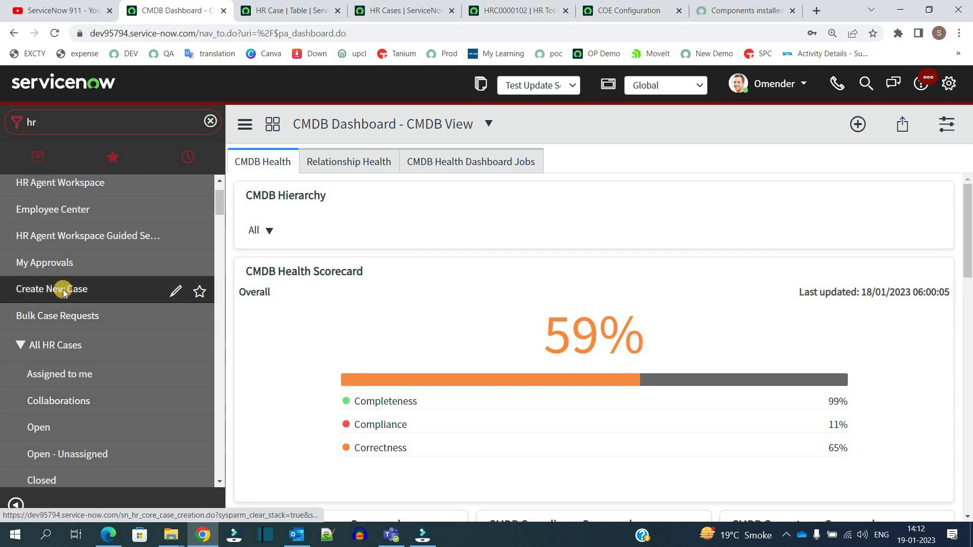
click(63, 291)
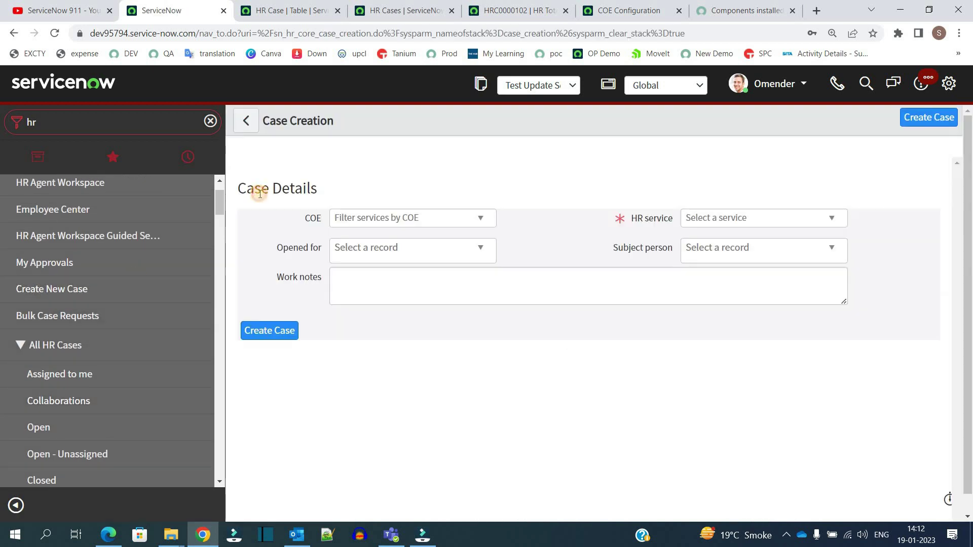
triple_click(260, 194)
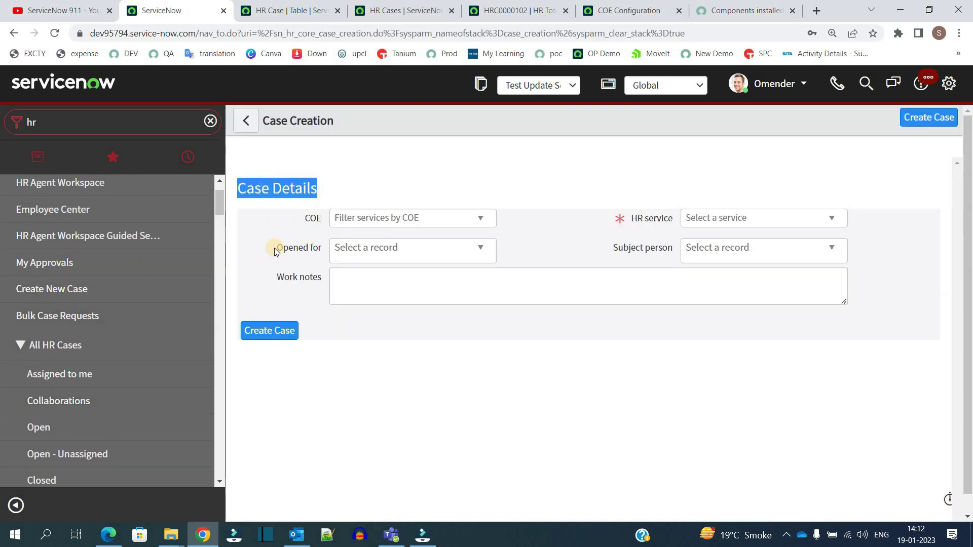
- Set COE to HR Payroll Case, HR service to Payroll Discrepancy, and pick the Opened for employee
click(413, 220)
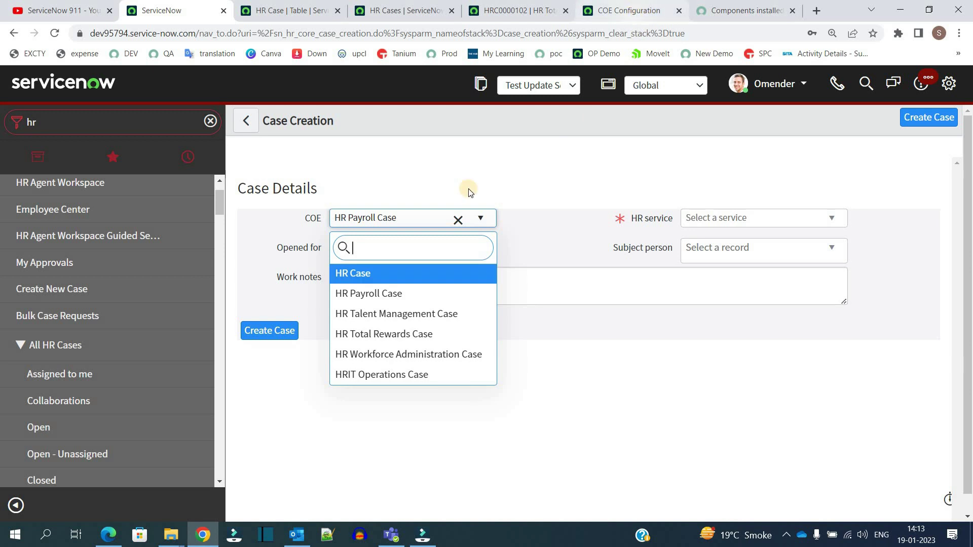
click(557, 220)
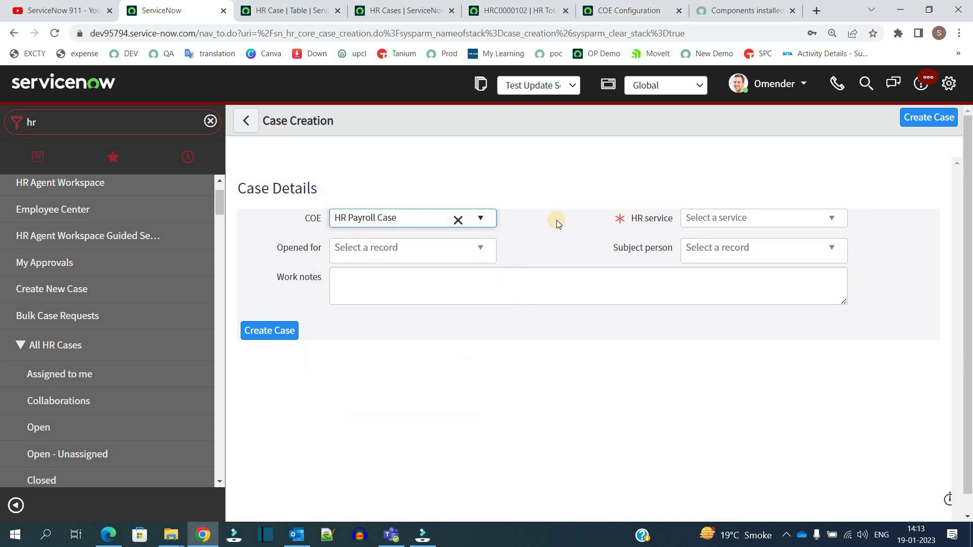
click(761, 217)
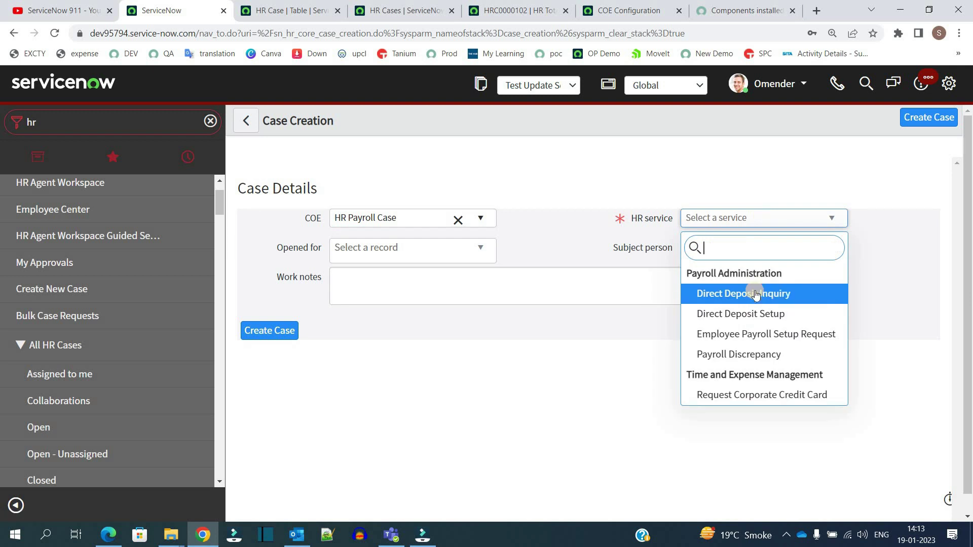
click(747, 356)
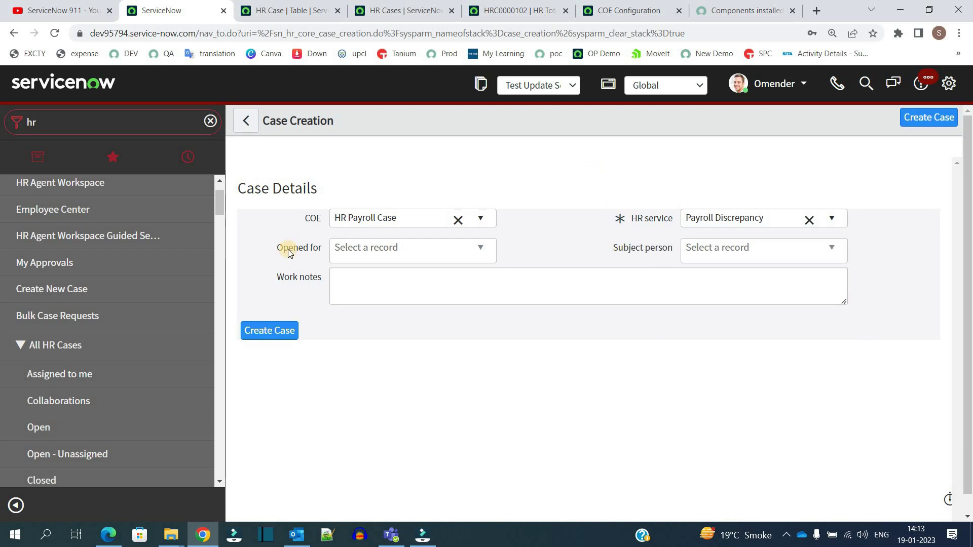
click(439, 247)
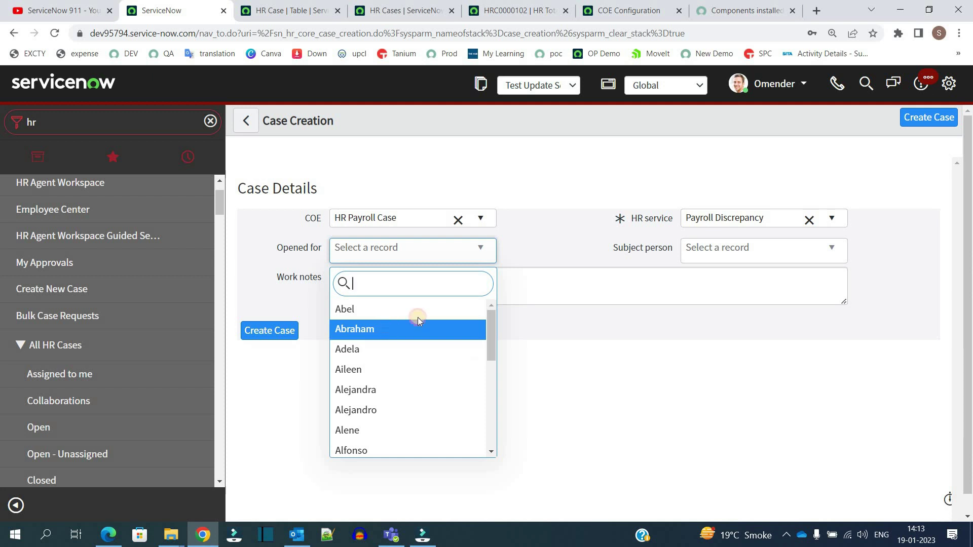
click(418, 317)
- Choose the employee as Subject person and begin a work note
click(740, 252)
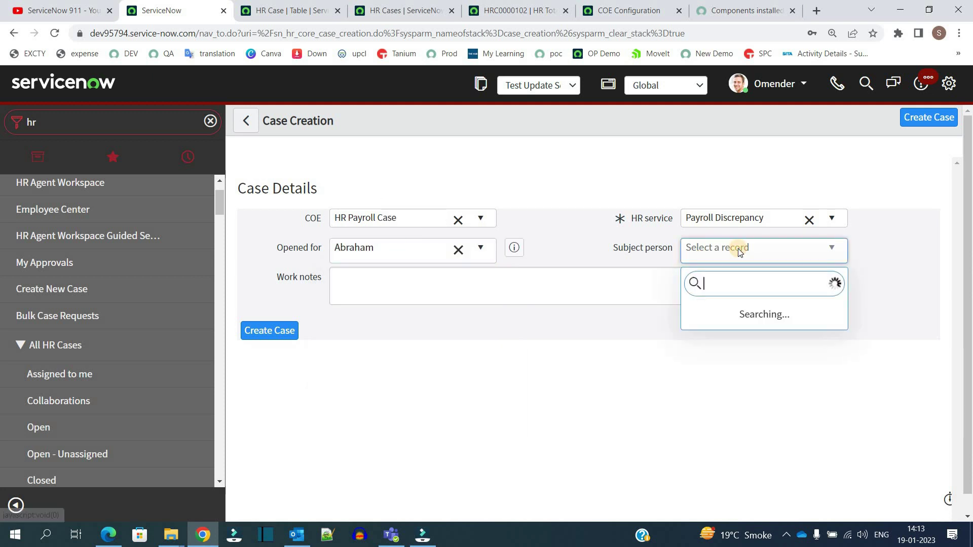
click(712, 350)
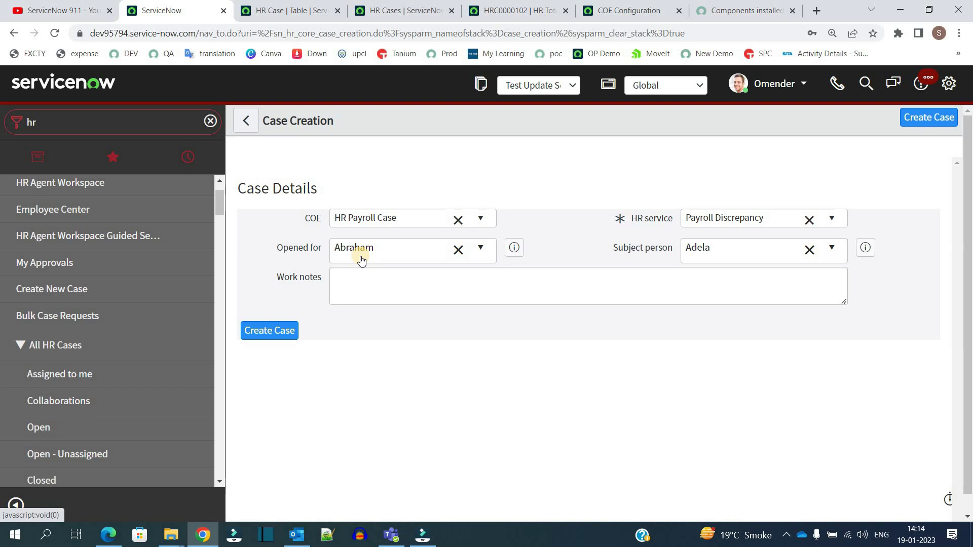
click(373, 283)
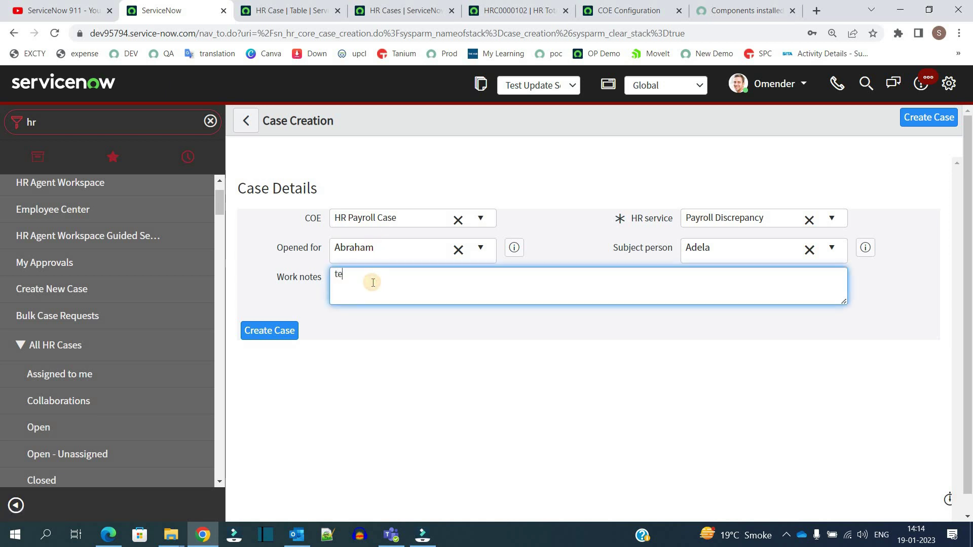
- Create case HRC0001012 and review its Ready state and assigned HR Tier 1 agent
click(264, 334)
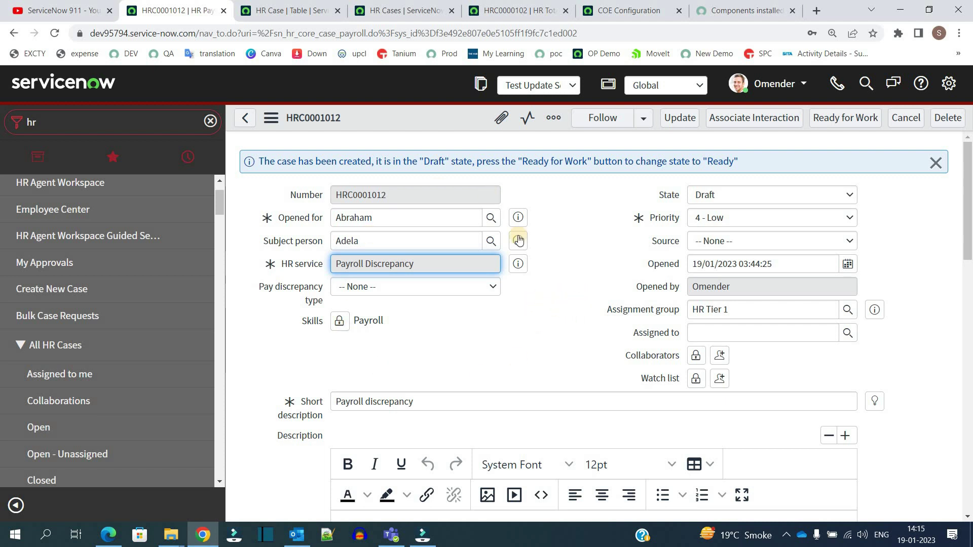
scroll(504, 357, down, 2)
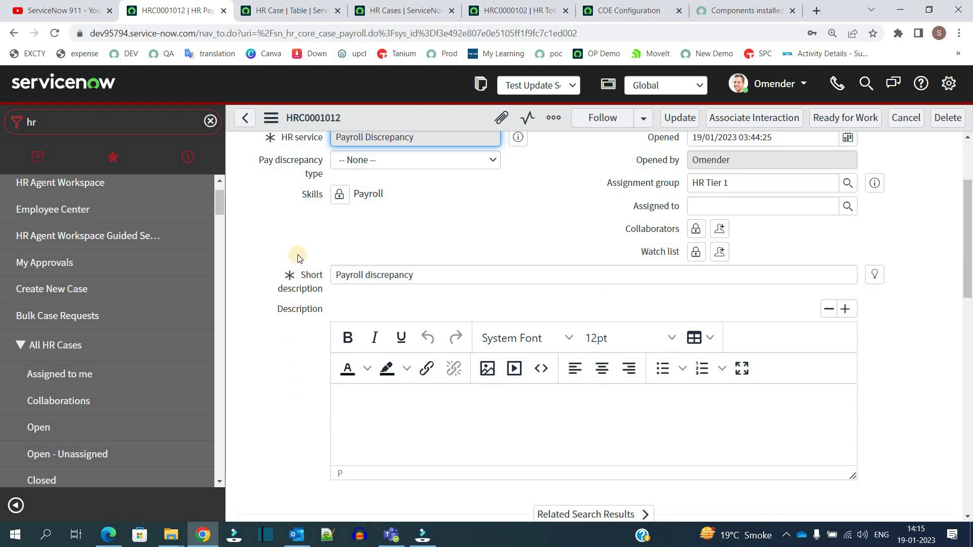
scroll(289, 380, down, 3)
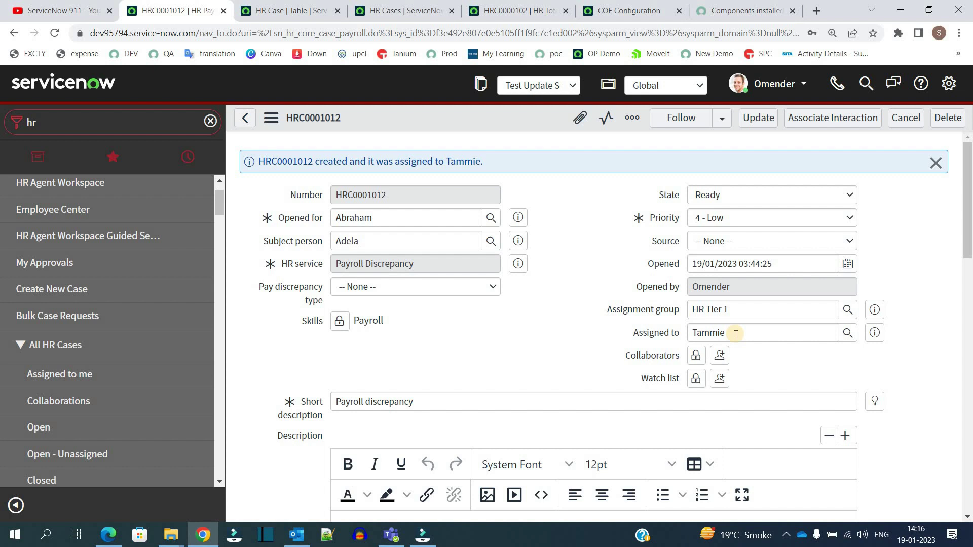
double_click(733, 333)
scroll(329, 397, down, 5)
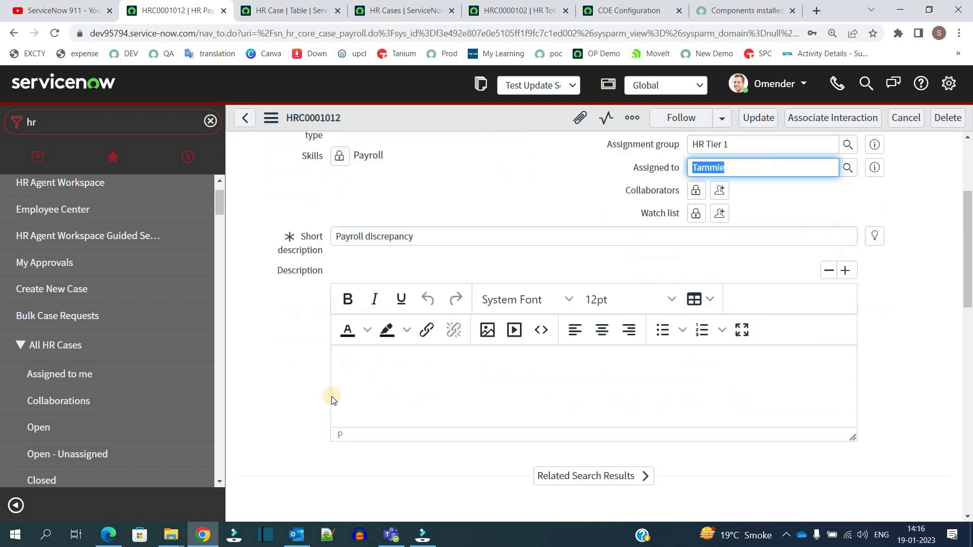
scroll(325, 397, down, 8)
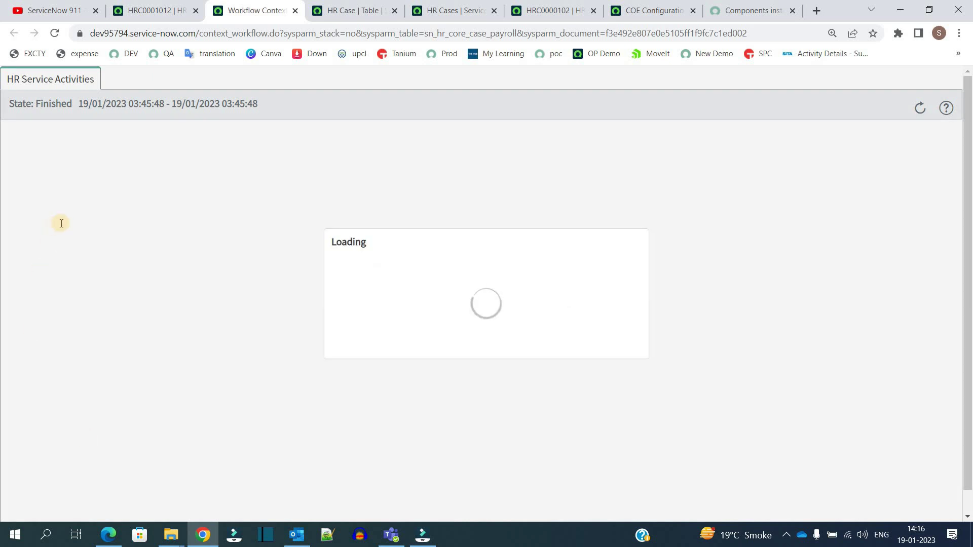
- Review the finished Begin, Run Script and If workflow steps, then return to HRC0001012
mouse_move(66, 220)
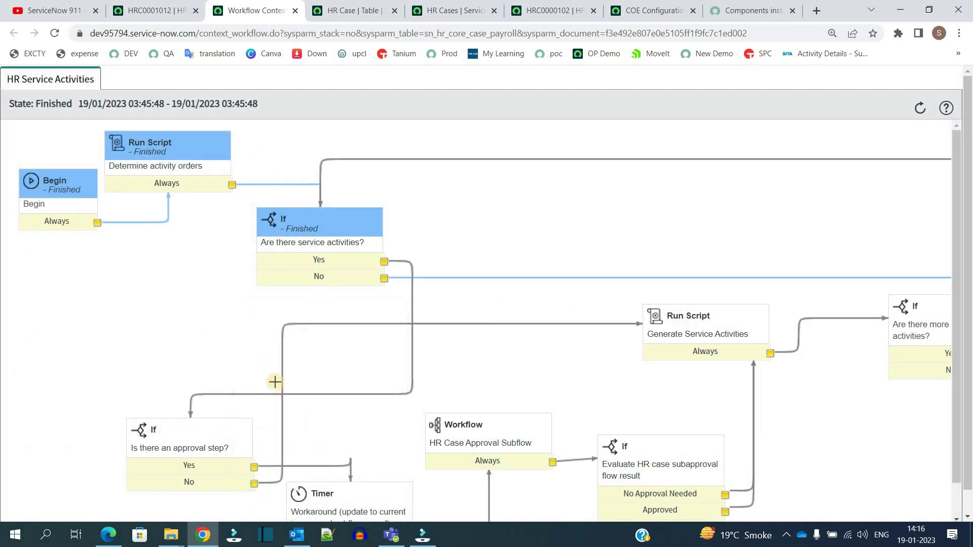
scroll(192, 413, down, 1)
scroll(192, 412, up, 1)
click(144, 9)
scroll(452, 324, up, 10)
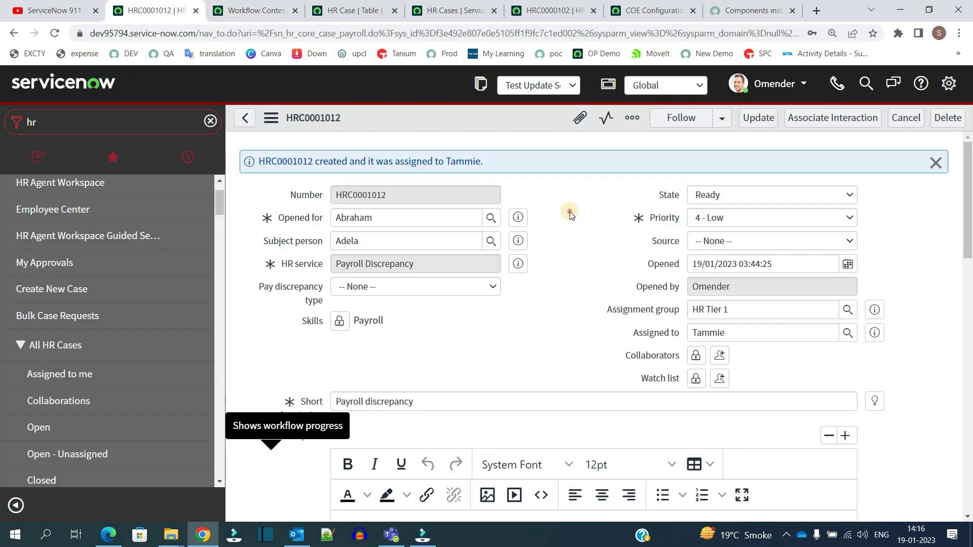
- Open the Payroll Discrepancy service record: topic detail Discrepancy, category Payroll Administration, COE HR Payroll Case
click(518, 263)
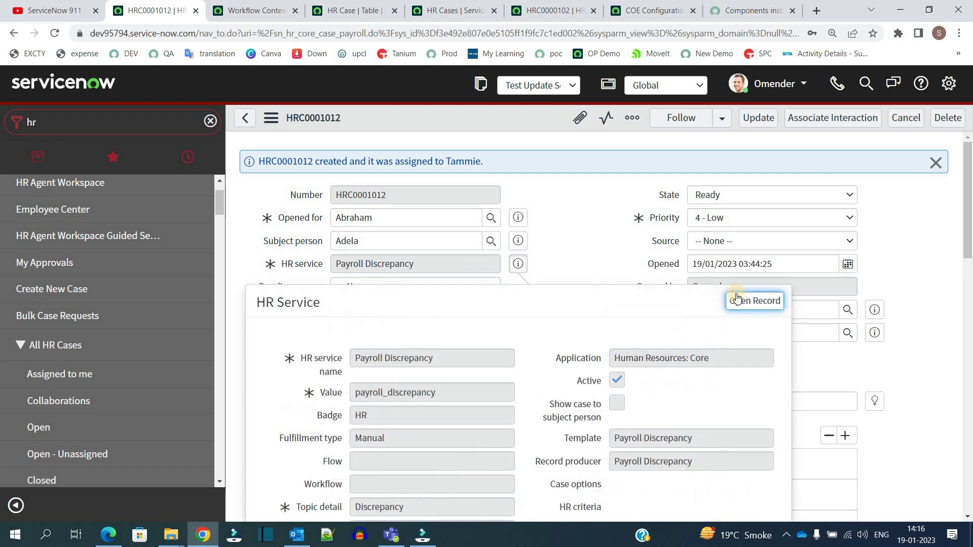
click(743, 303)
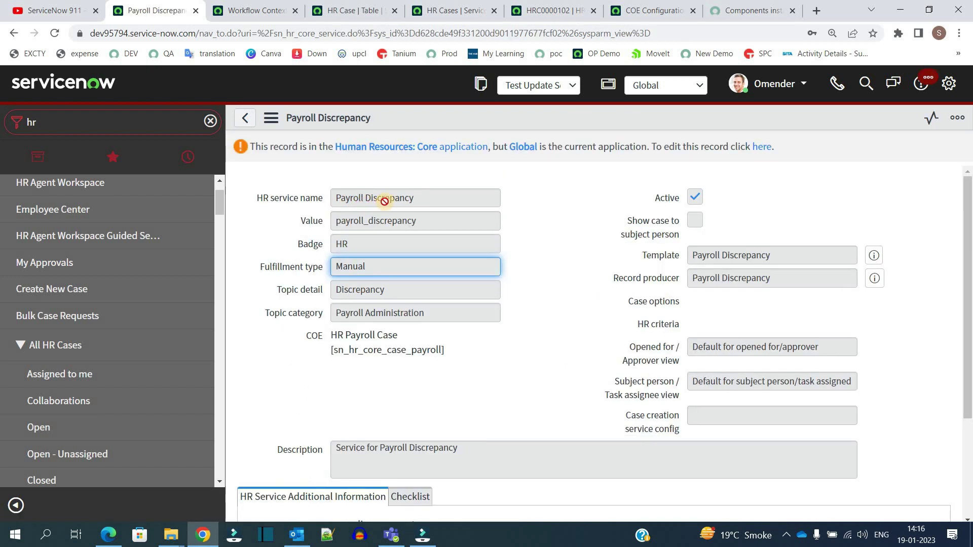
double_click(371, 291)
double_click(377, 319)
triple_click(376, 321)
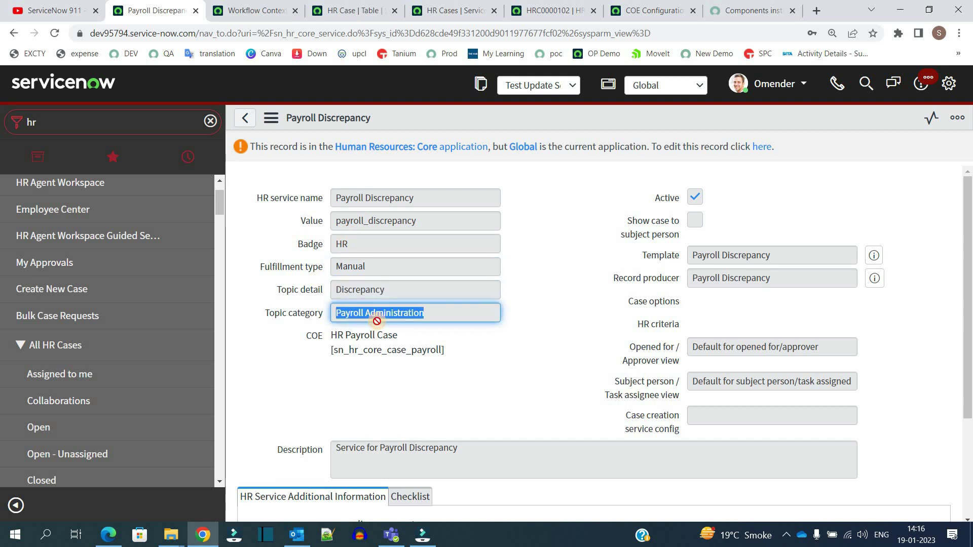
drag(336, 336, 459, 345)
click(400, 339)
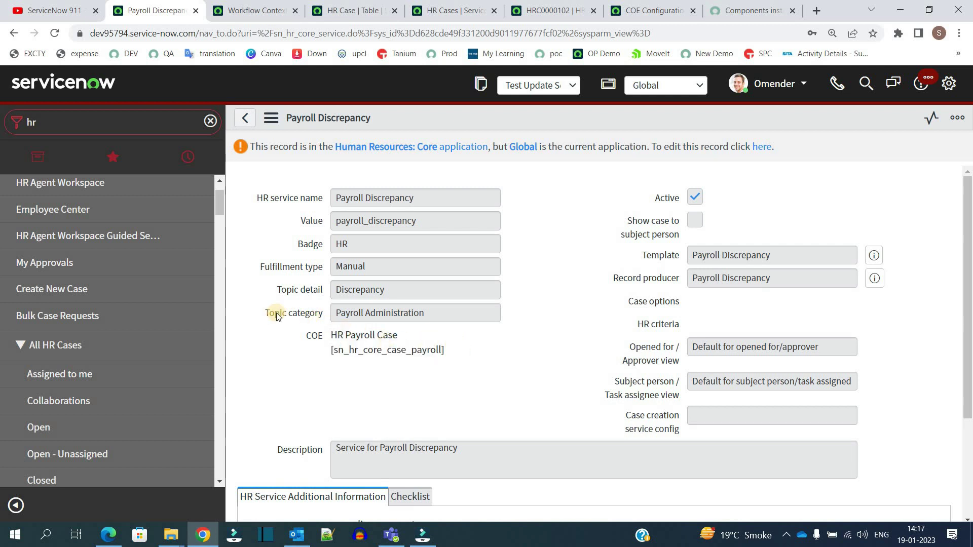
- Filter the navigator for 'topic cate' and open Topic Categories in a new tab
click(92, 125)
double_click(92, 125)
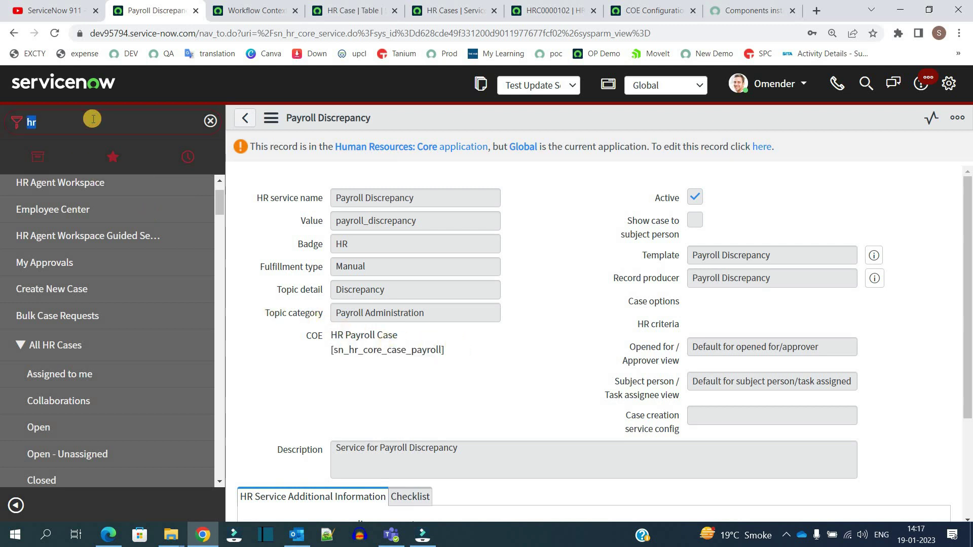
text(topic cate)
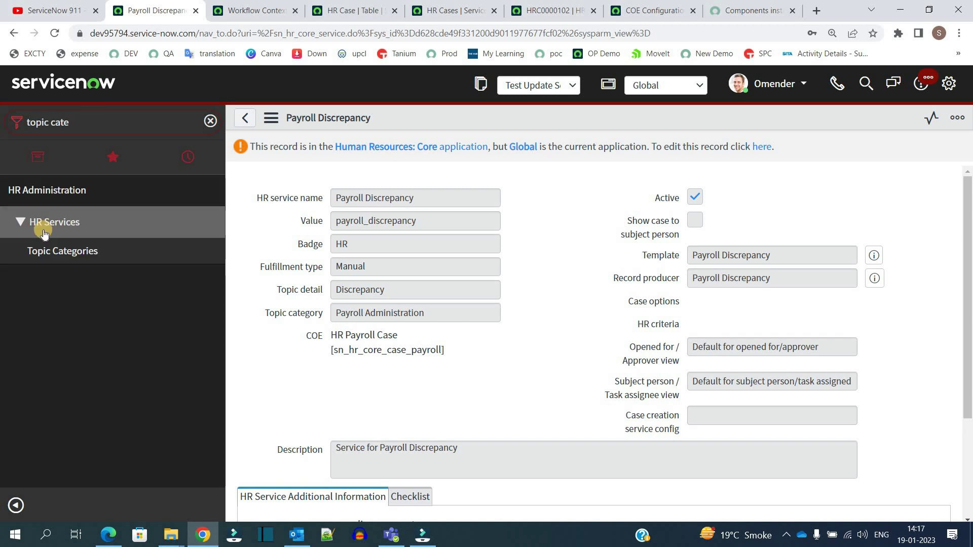
middle_click(43, 253)
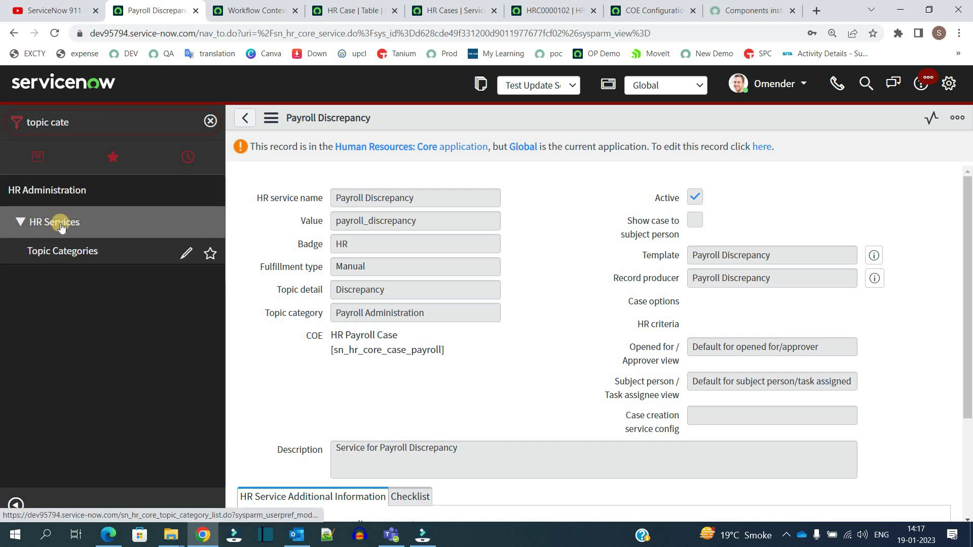
- Compare the Topic Categories list against the PDF's COE hierarchy diagram
click(320, 6)
key(alt+Tab)
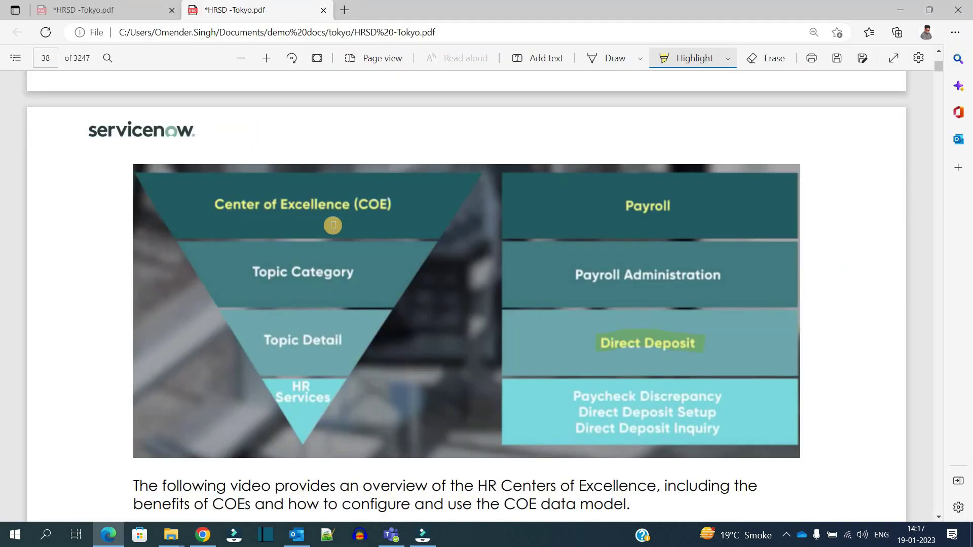
key(alt+Tab)
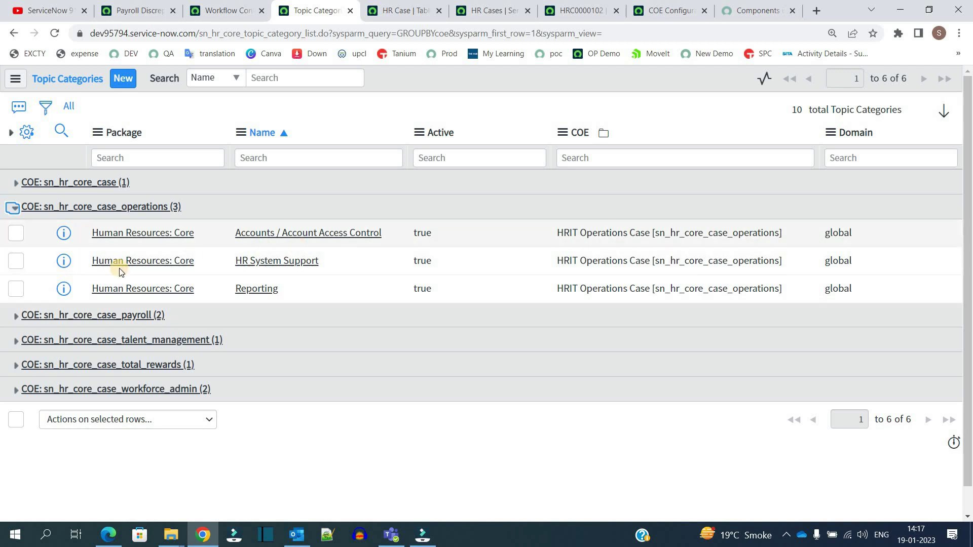
- Open the HR System Support topic category and follow its HR Portal topic detail
middle_click(64, 260)
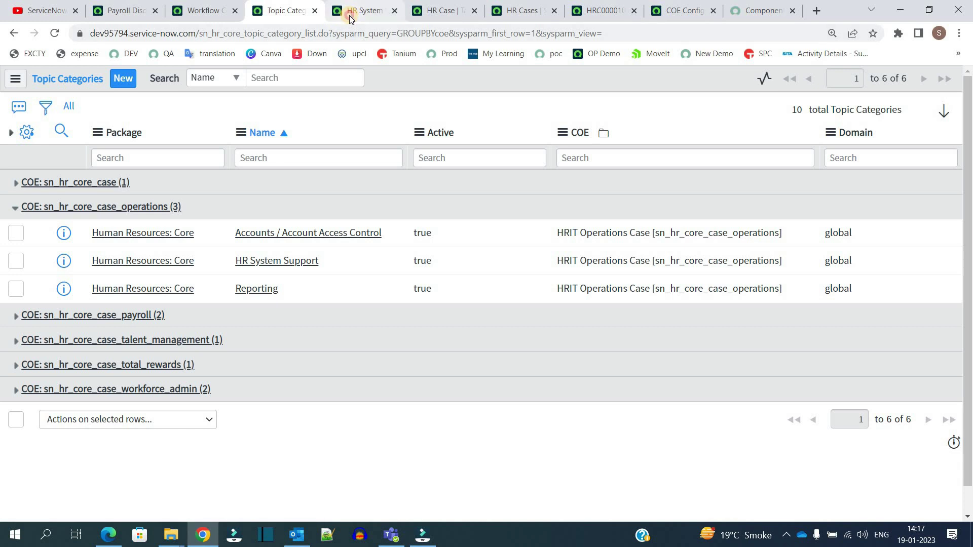
click(349, 15)
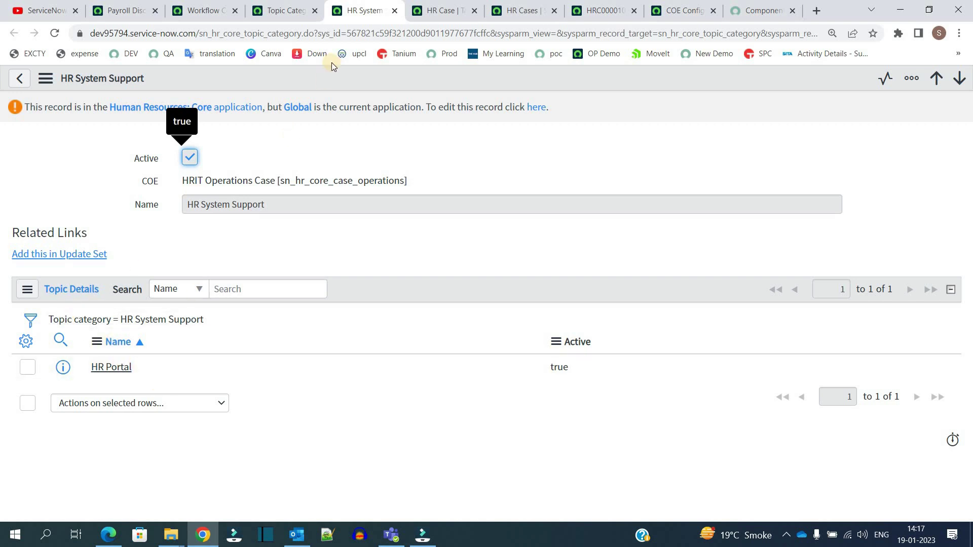
click(291, 11)
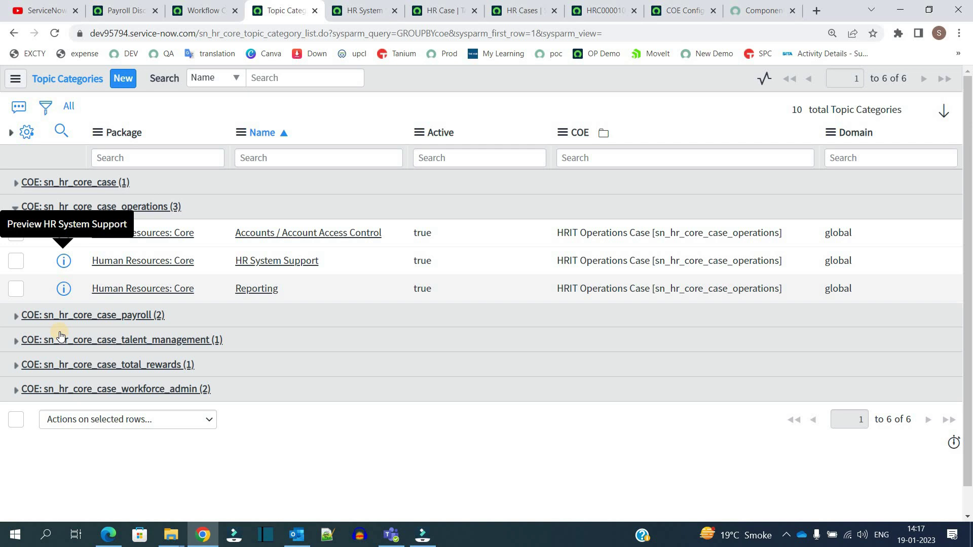
key(ctrl+Tab)
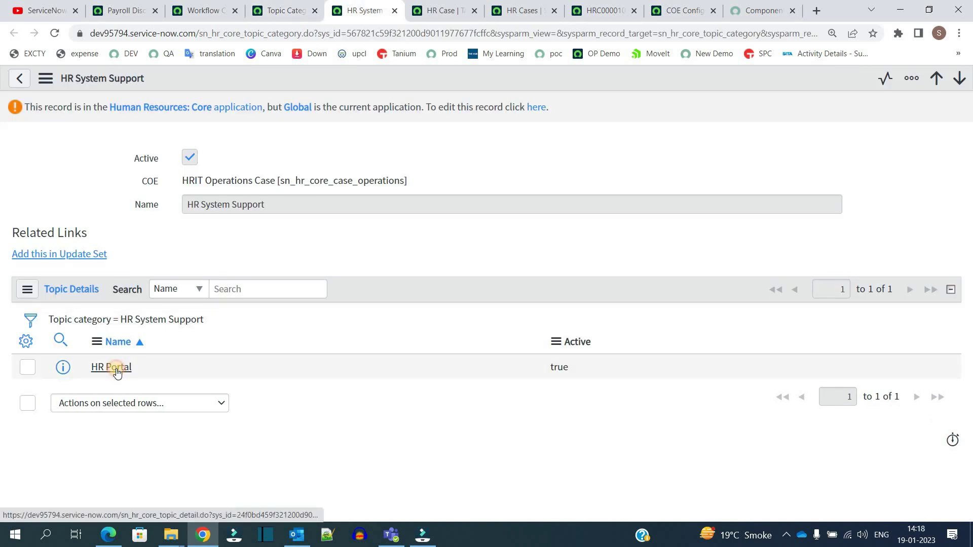
click(117, 372)
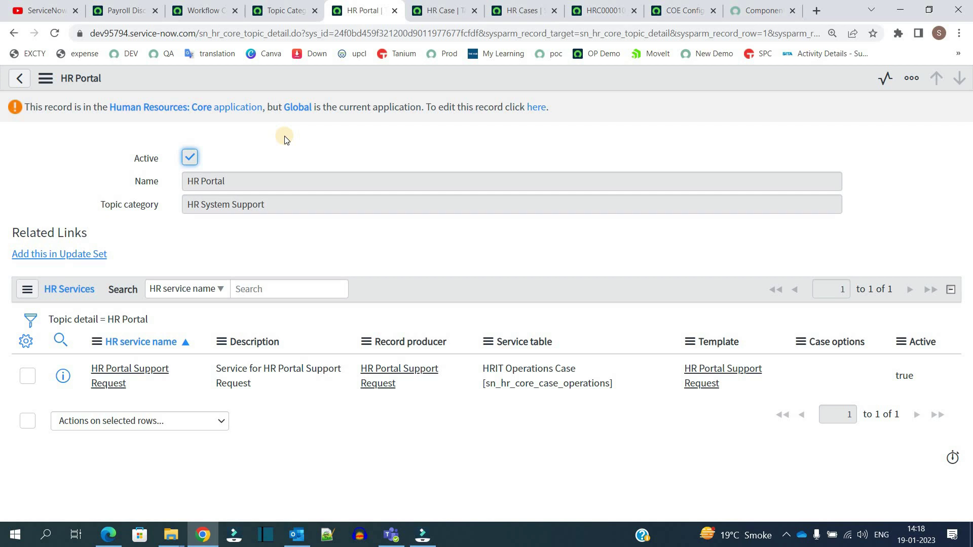
key(alt+Tab)
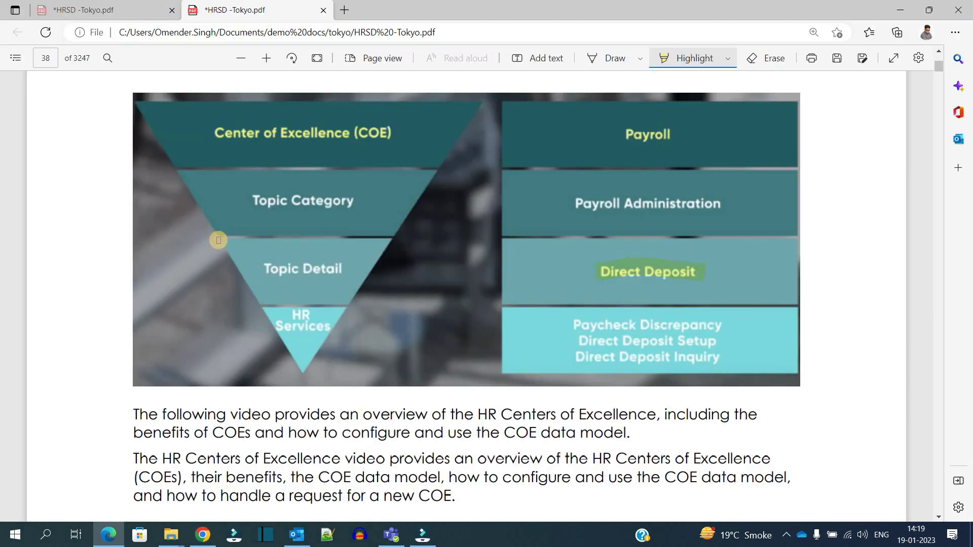